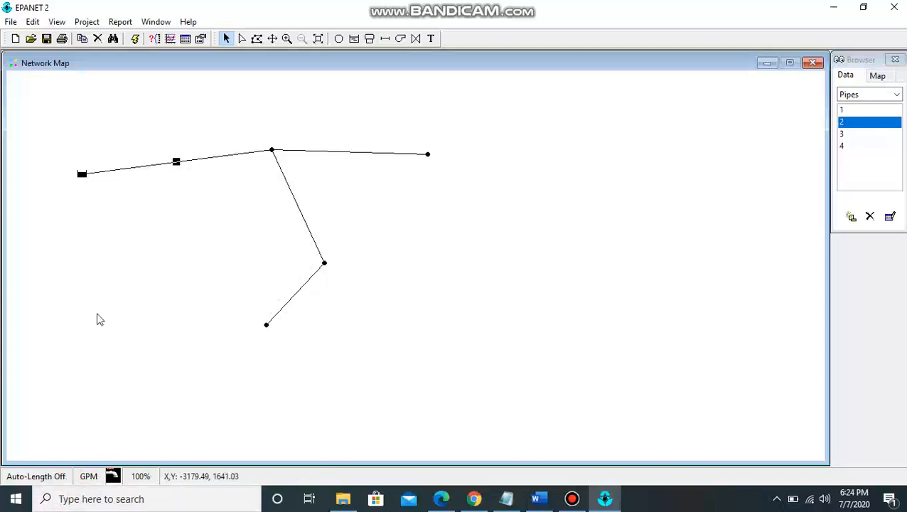
Step: Set the flow units to LPM in the project's hydraulic defaults
left_click(114, 22)
mouse_move(80, 22)
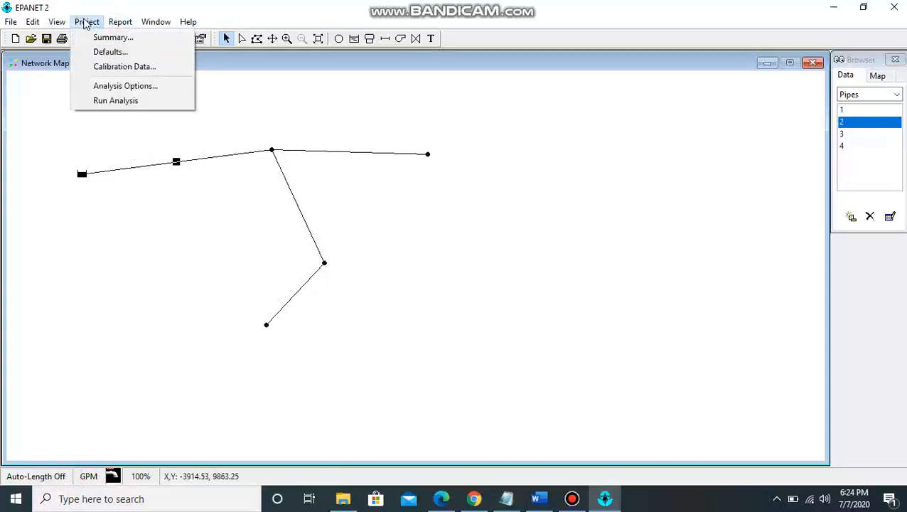
left_click(105, 54)
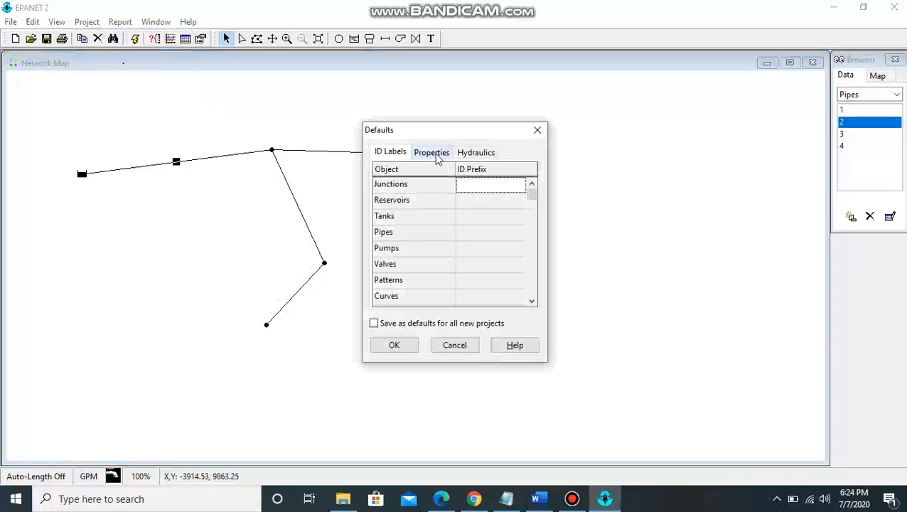
left_click(473, 153)
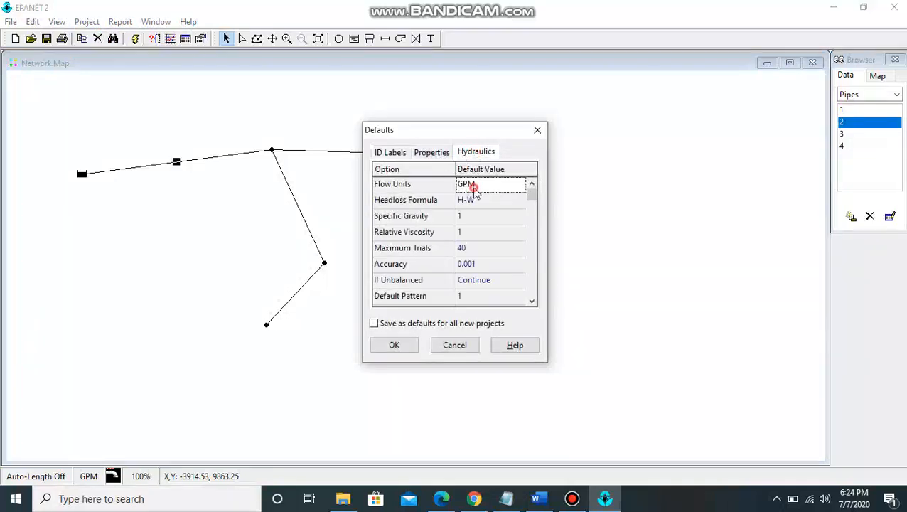
left_click(472, 185)
left_click(519, 185)
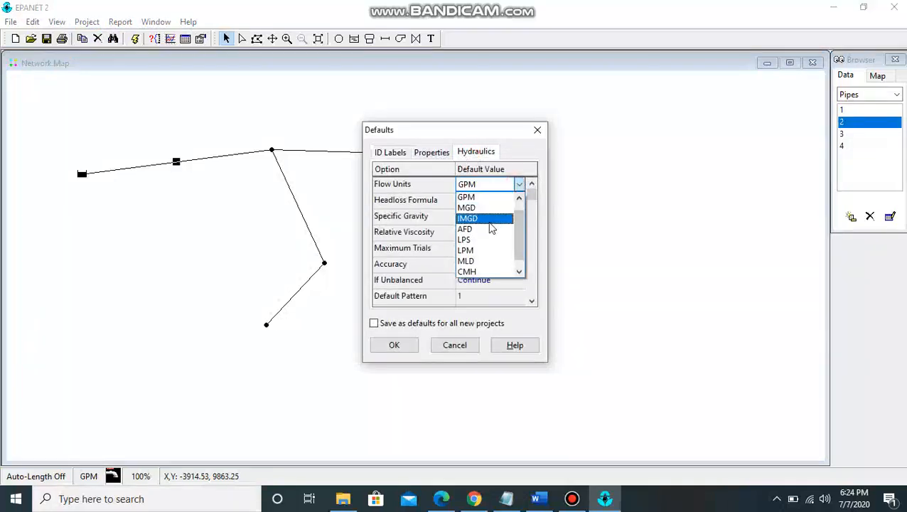
left_click(484, 250)
left_click(395, 346)
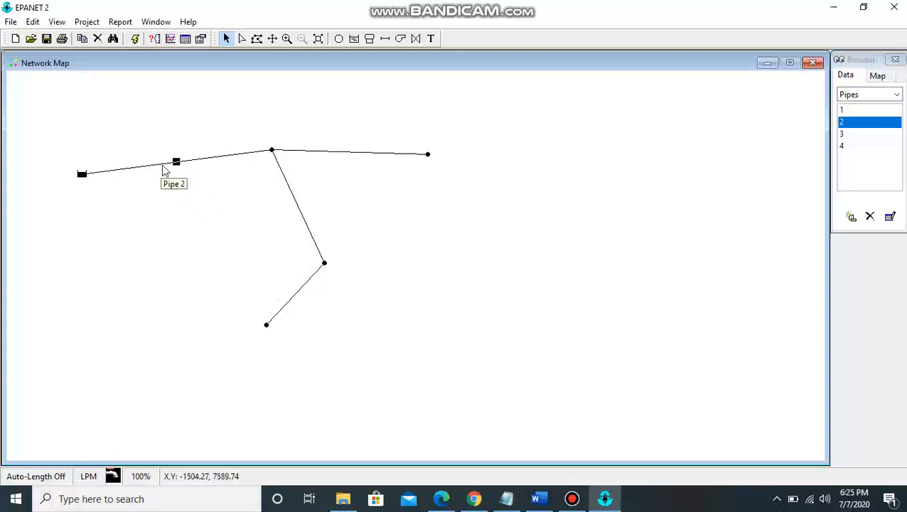
Step: Set the total head of reservoir 1 to 150
left_click(81, 176)
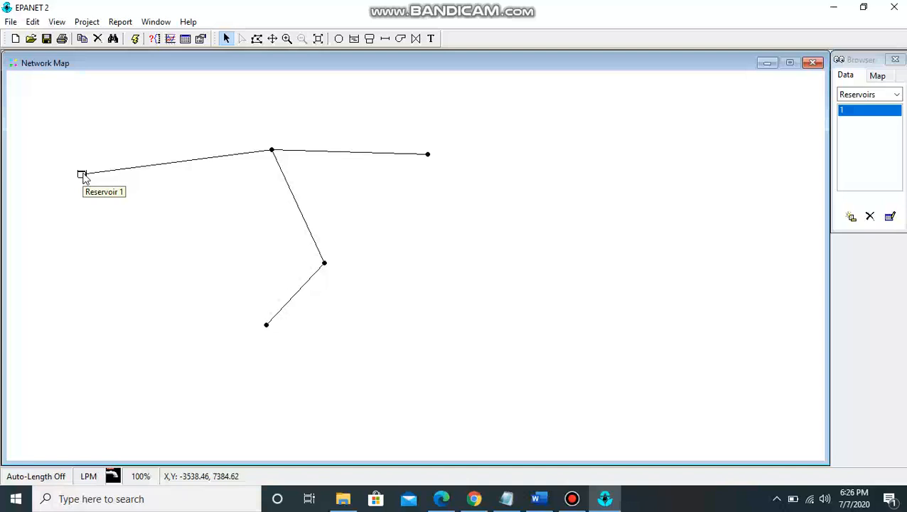
double_click(82, 175)
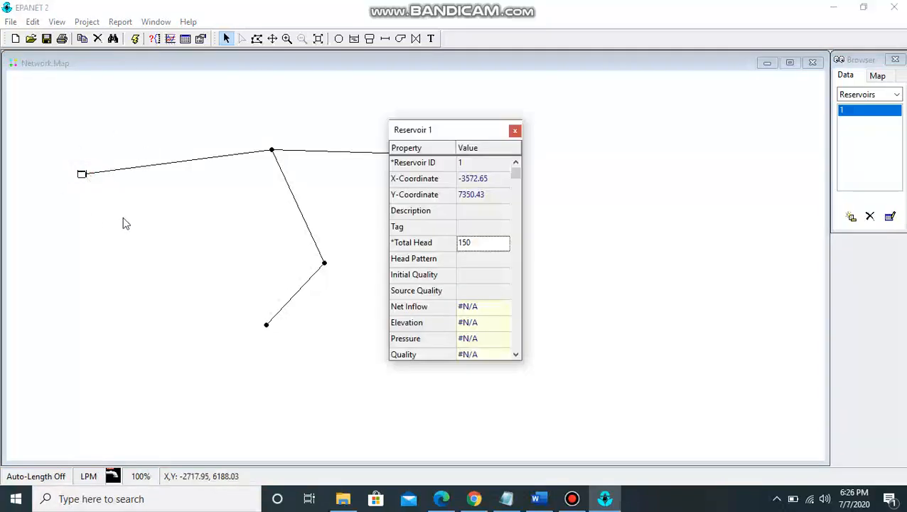
double_click(474, 243)
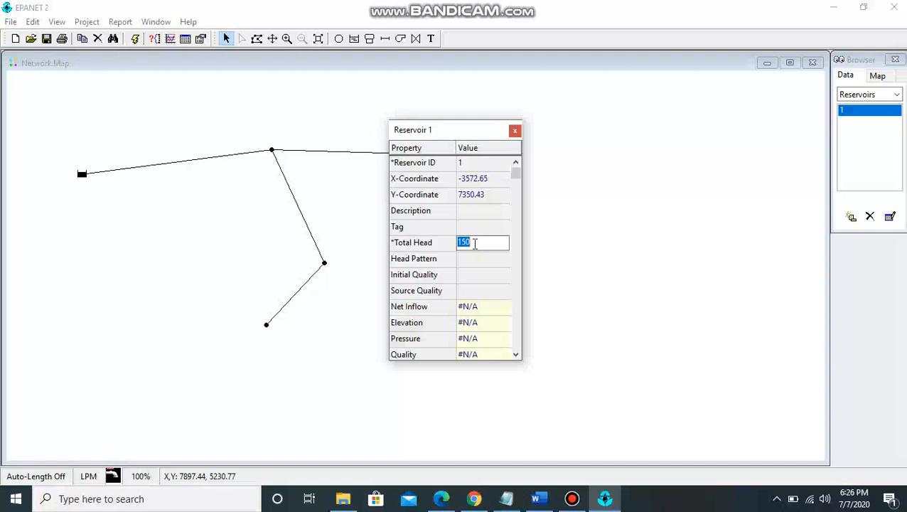
type("150")
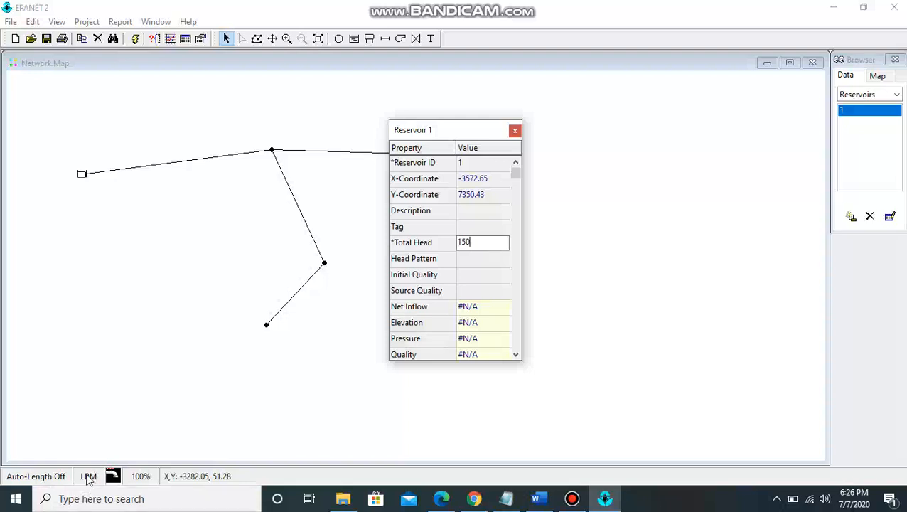
key("Down")
key("Down")
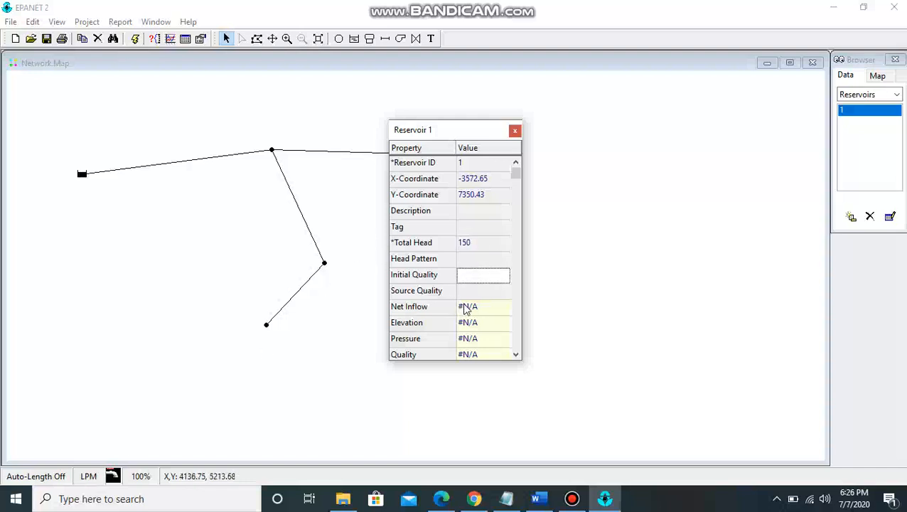
left_click(466, 320)
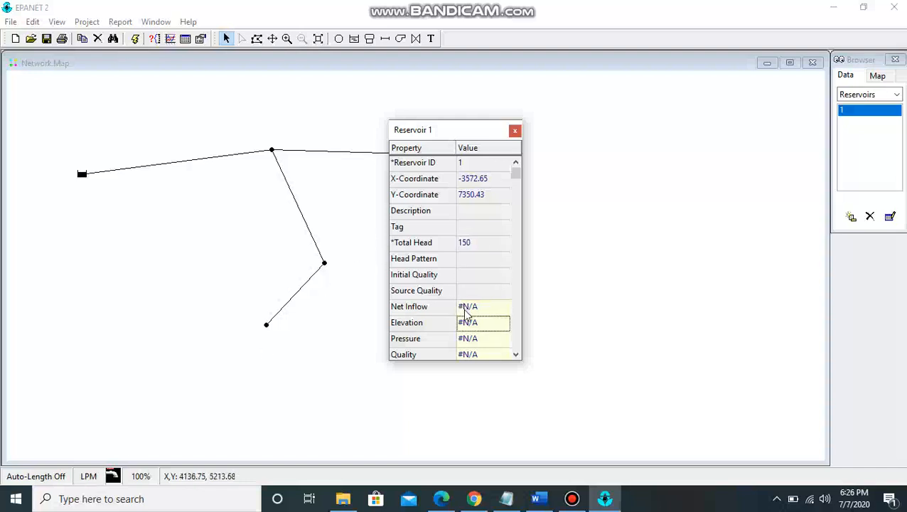
left_click(516, 130)
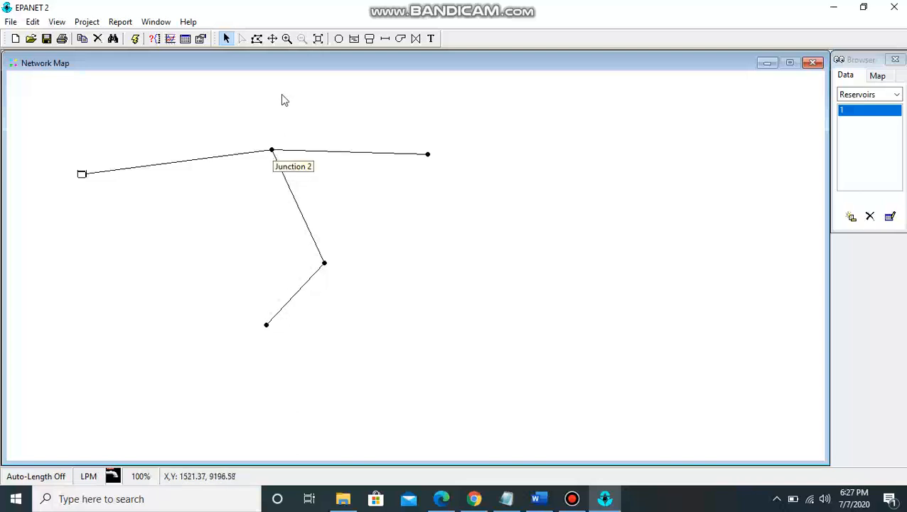
double_click(273, 150)
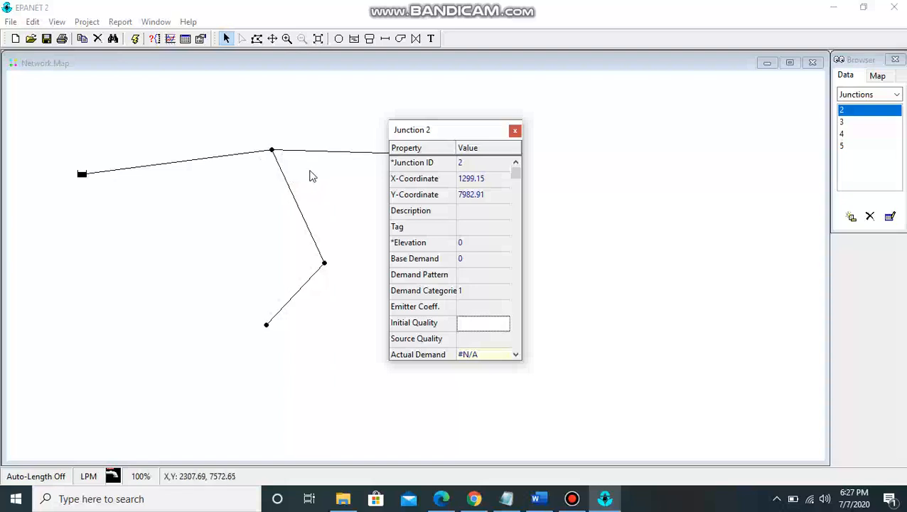
left_click(464, 244)
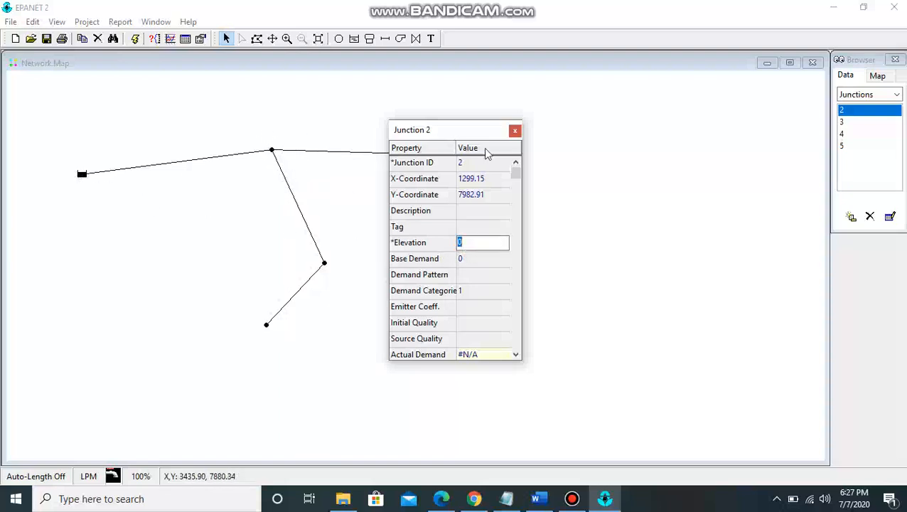
left_click(515, 130)
double_click(82, 177)
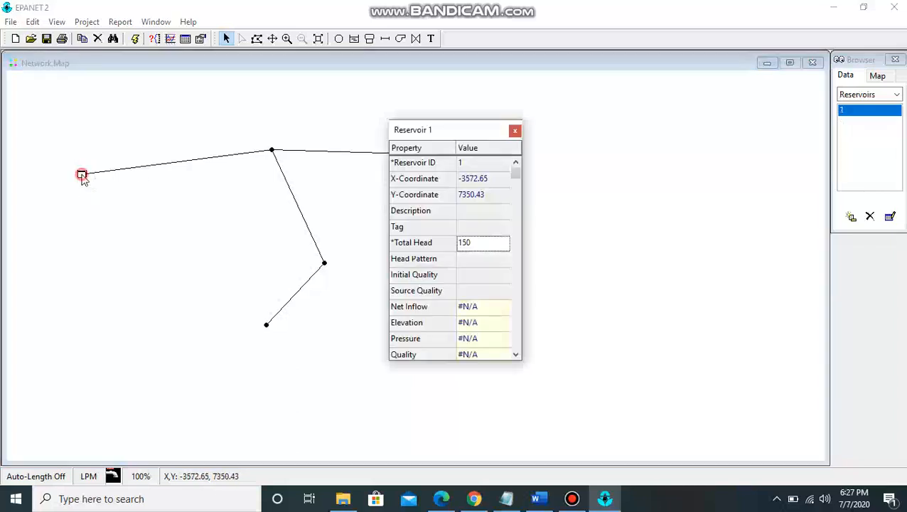
left_click(515, 130)
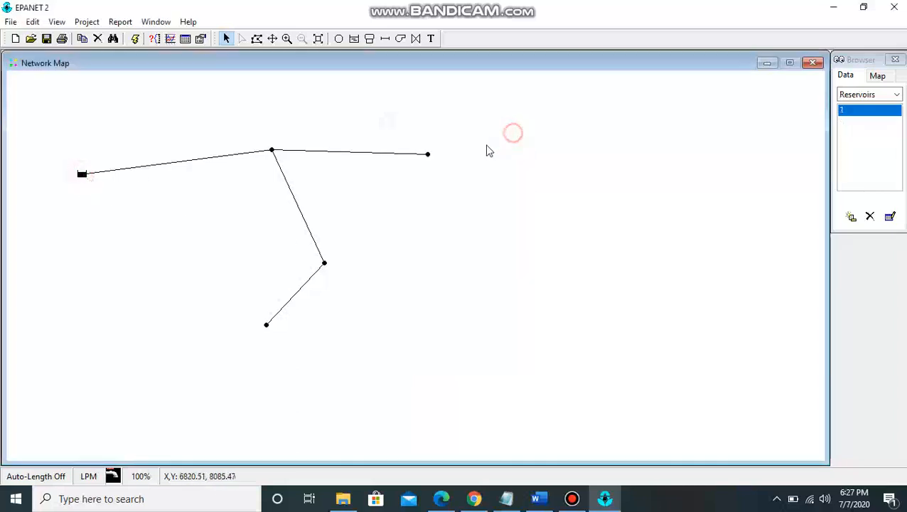
double_click(275, 152)
double_click(272, 149)
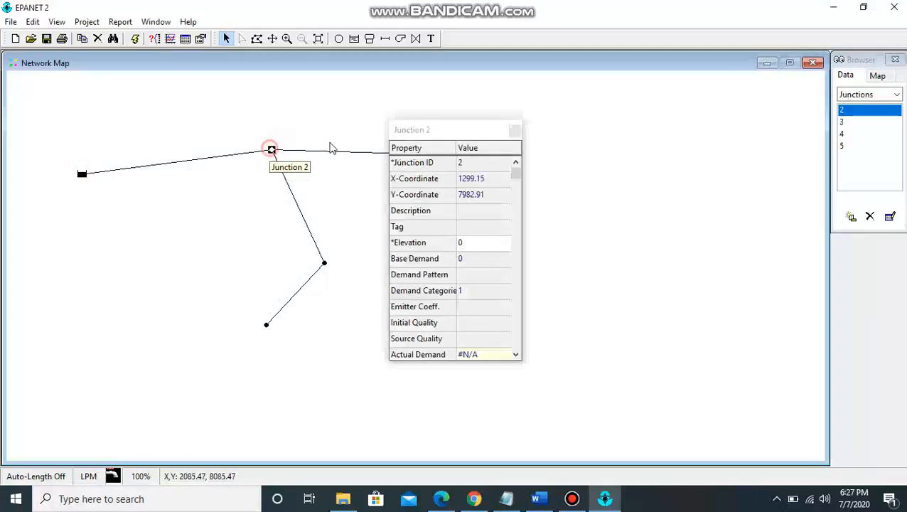
left_click(514, 130)
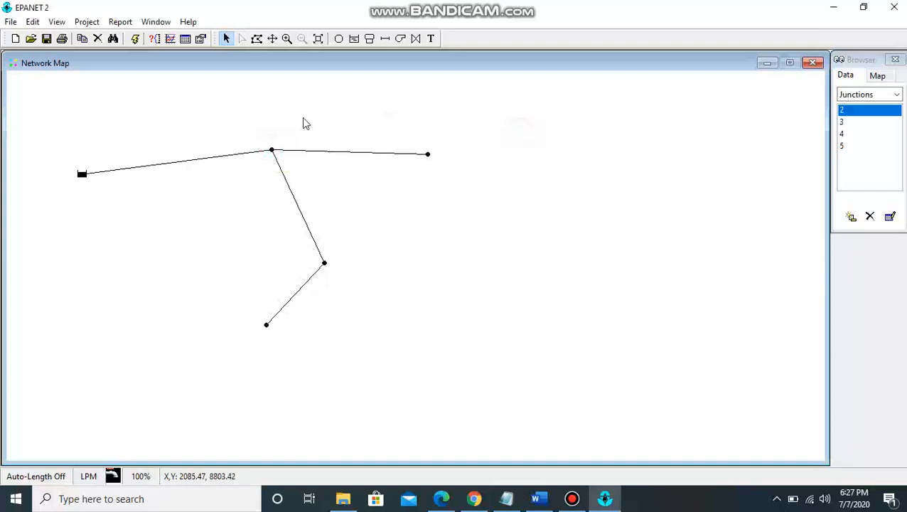
double_click(271, 153)
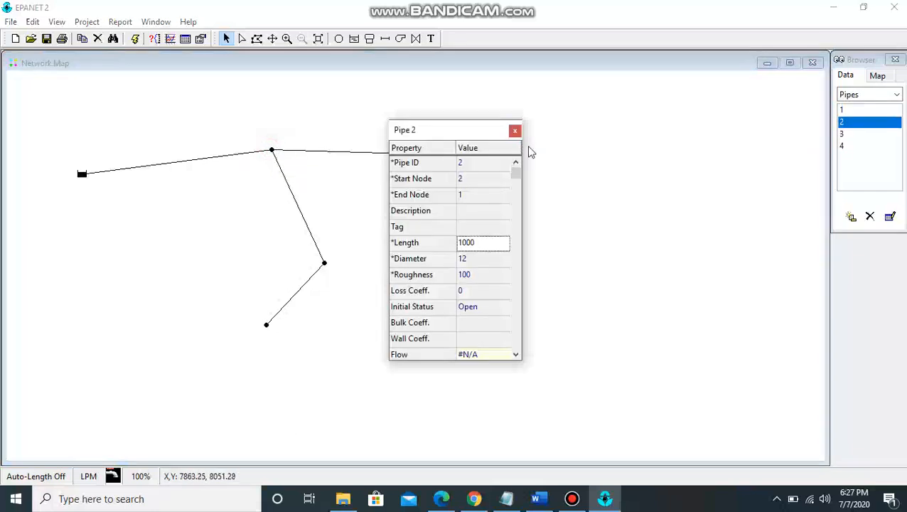
left_click(515, 133)
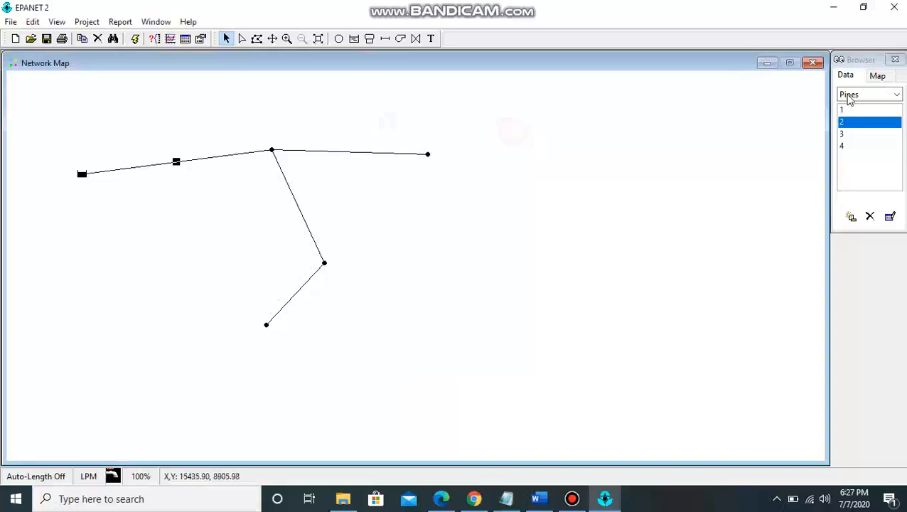
left_click(867, 95)
left_click(763, 160)
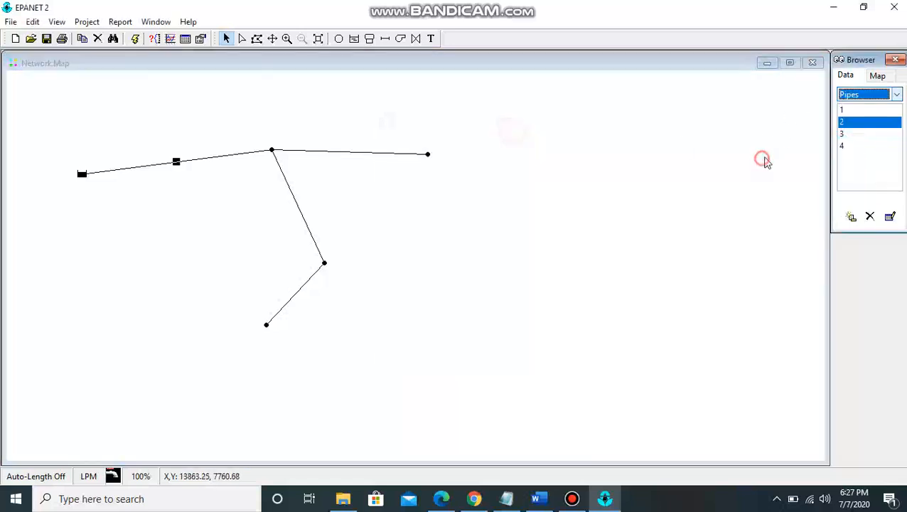
Step: Set junction 2's elevation to 120 and its base demand to 2200
left_click(866, 98)
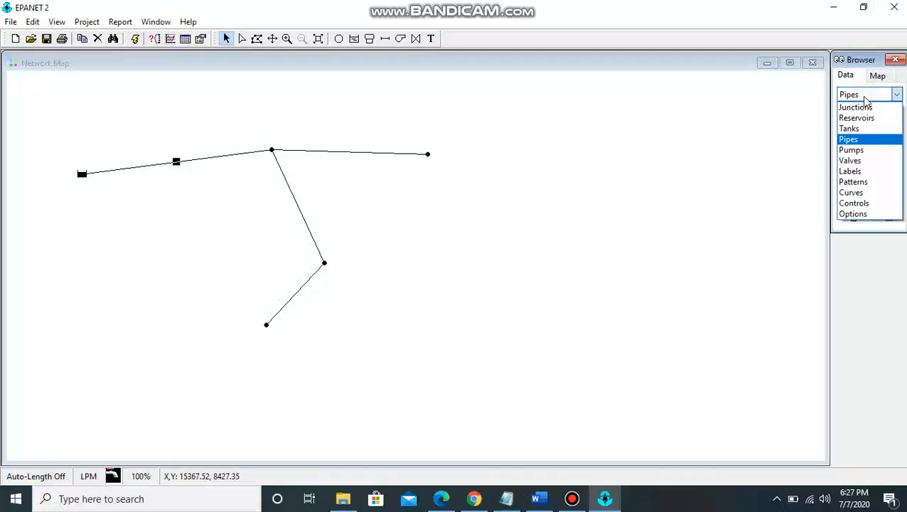
left_click(864, 107)
double_click(846, 112)
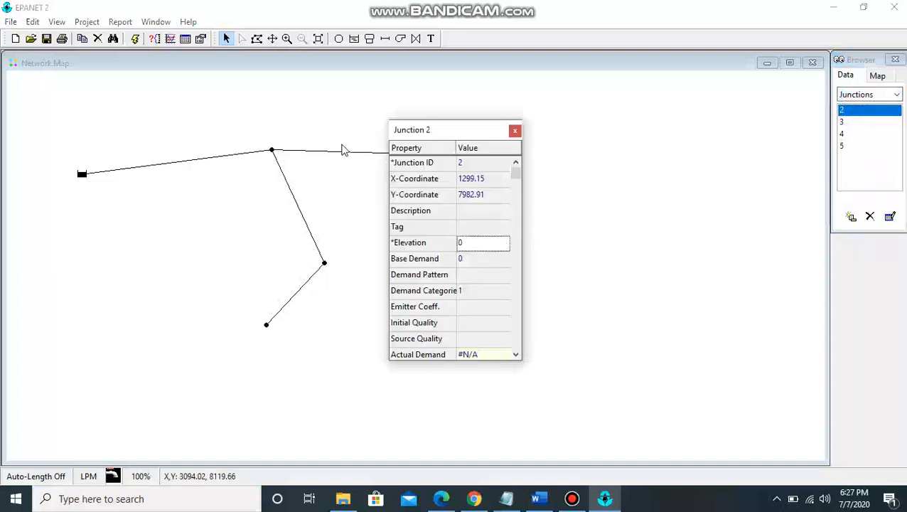
double_click(462, 243)
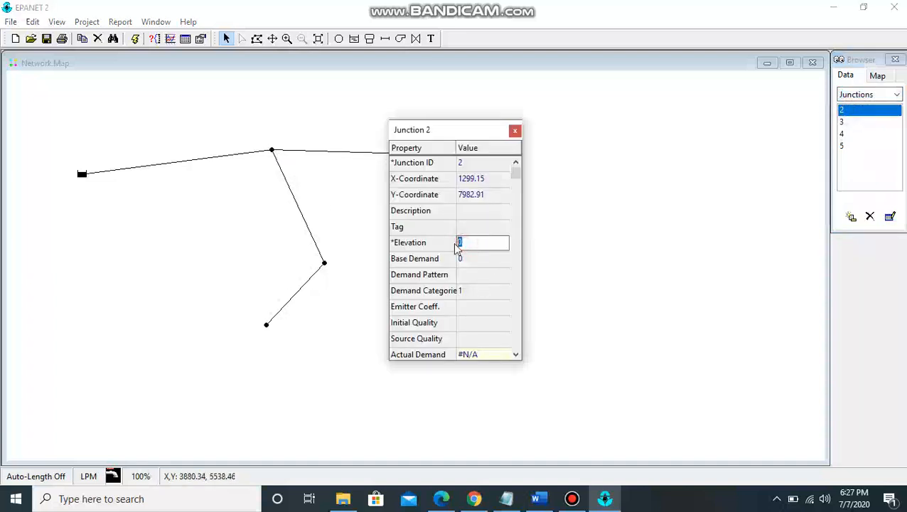
type("120")
left_click(475, 258)
double_click(475, 259)
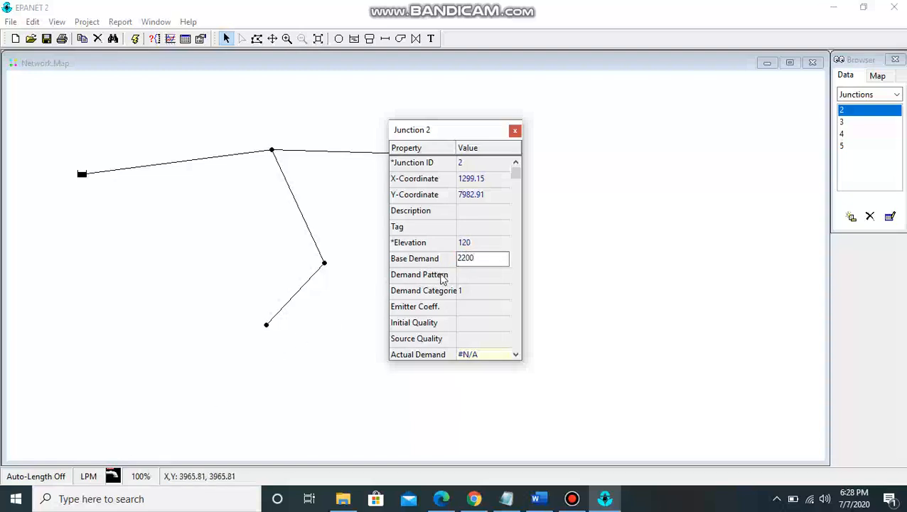
left_click(514, 130)
double_click(841, 124)
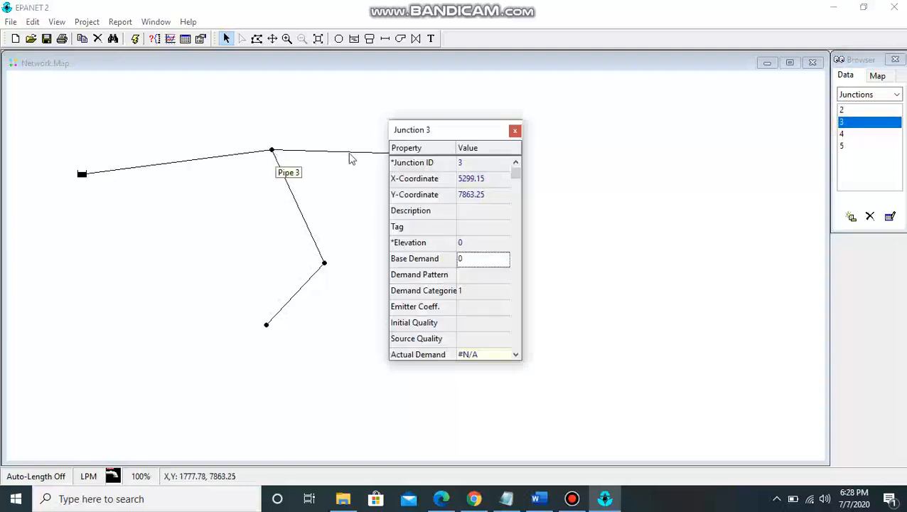
left_click(515, 131)
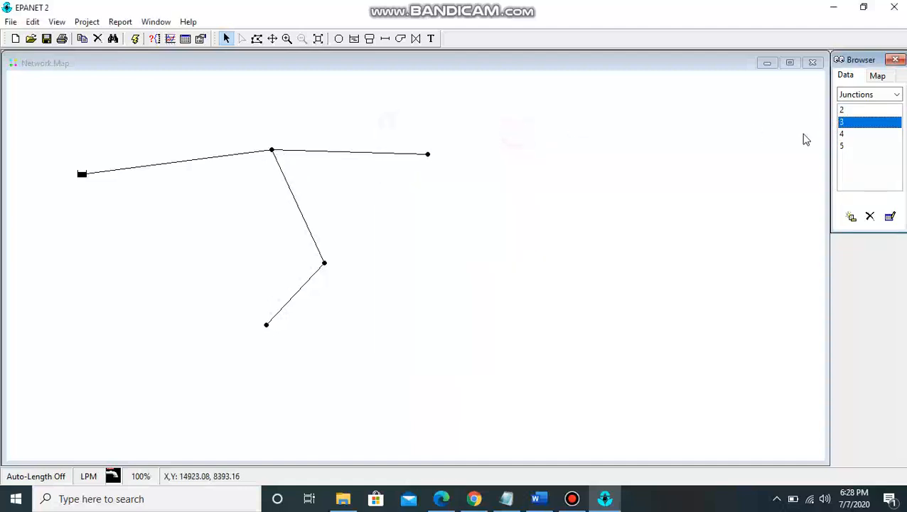
double_click(842, 110)
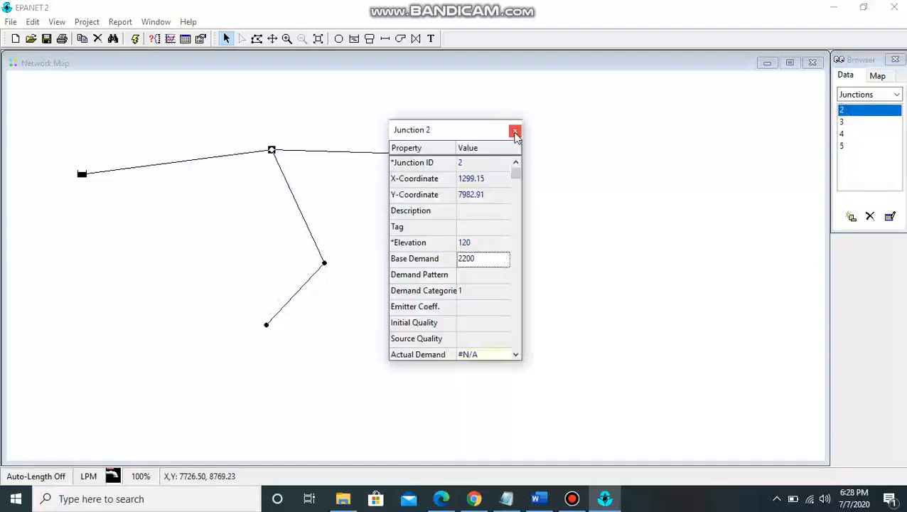
left_click(514, 131)
Step: Set junction 3's elevation to 100 and its base demand to 2000
left_click(869, 122)
double_click(869, 121)
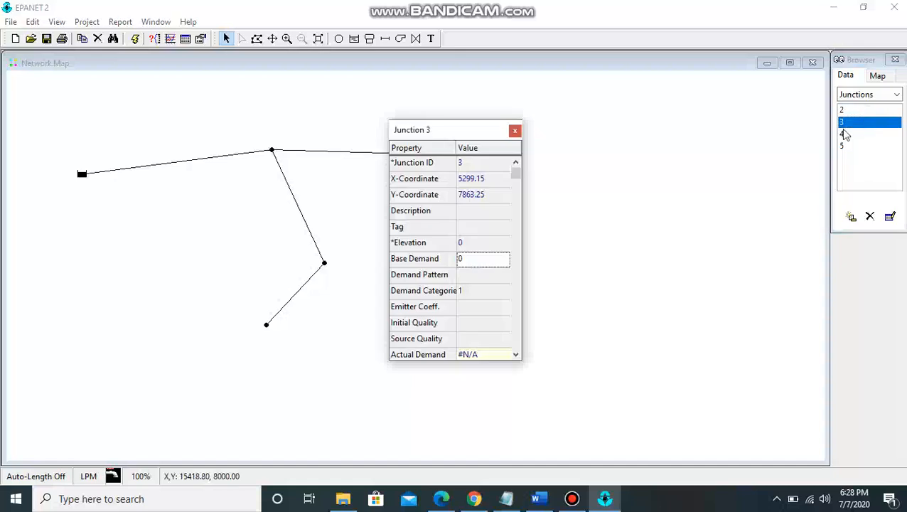
left_click(468, 243)
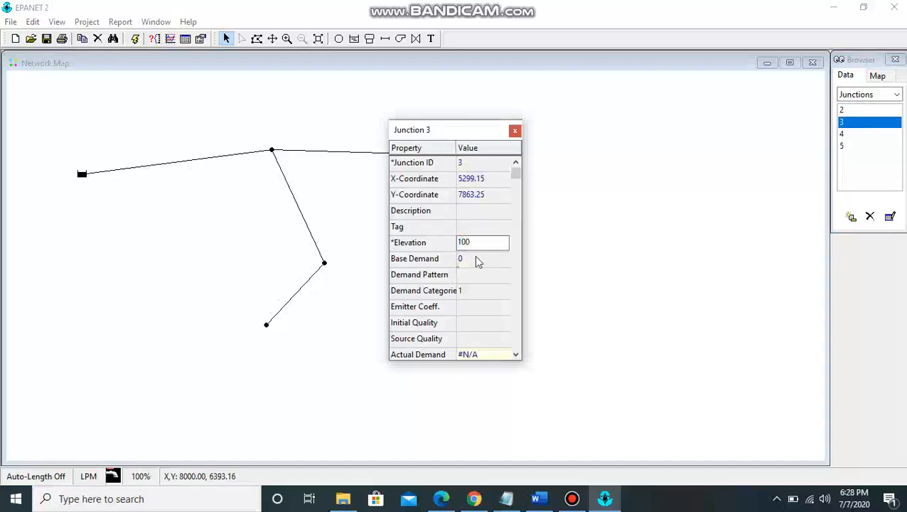
left_click(476, 259)
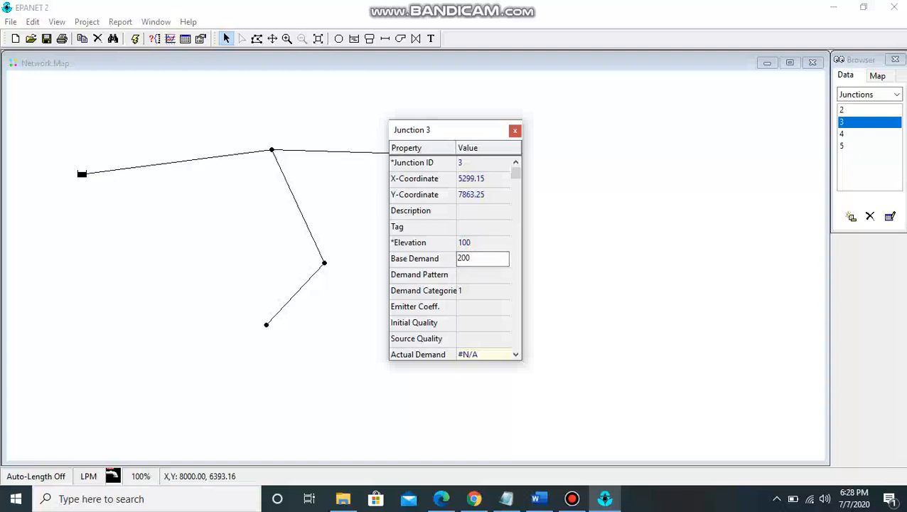
type("2000")
left_click(515, 132)
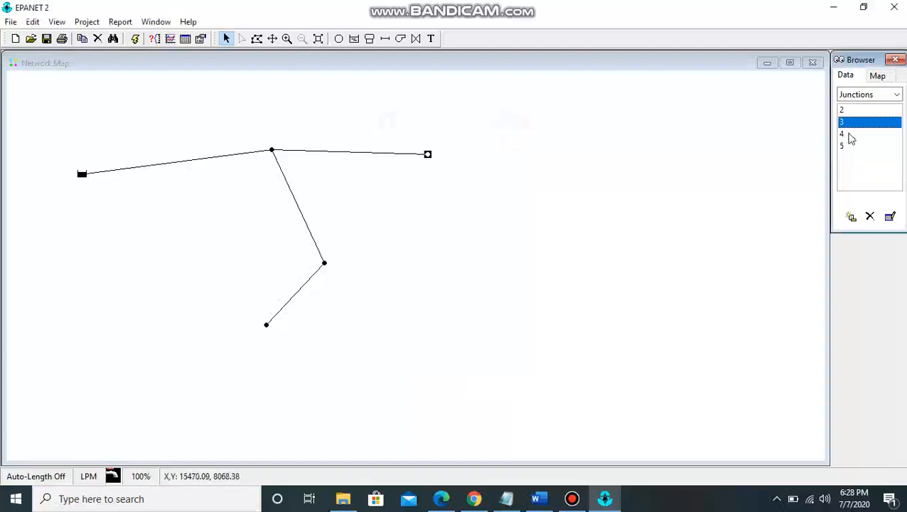
Step: Set junction 4's elevation to 90 and its base demand to 2500
double_click(846, 135)
left_click(479, 242)
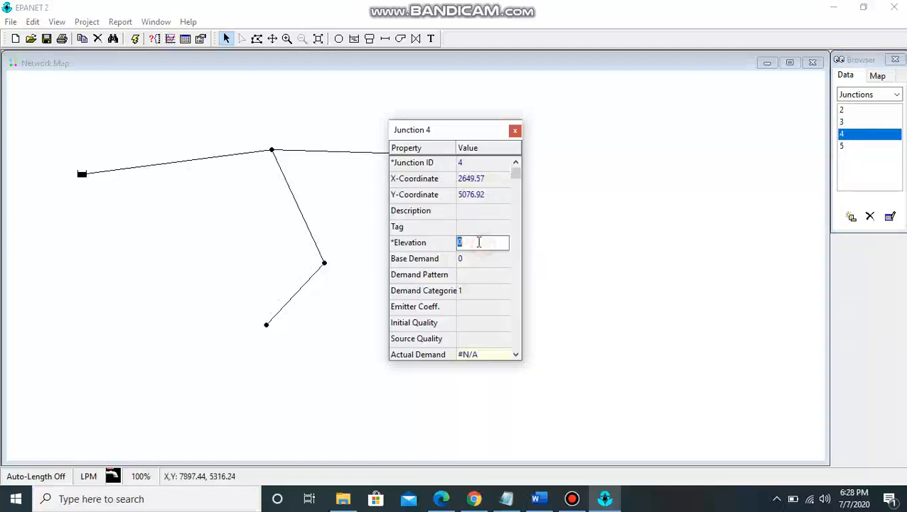
left_click(476, 243)
left_click(456, 244)
double_click(460, 242)
type("90")
left_click(458, 259)
type("25")
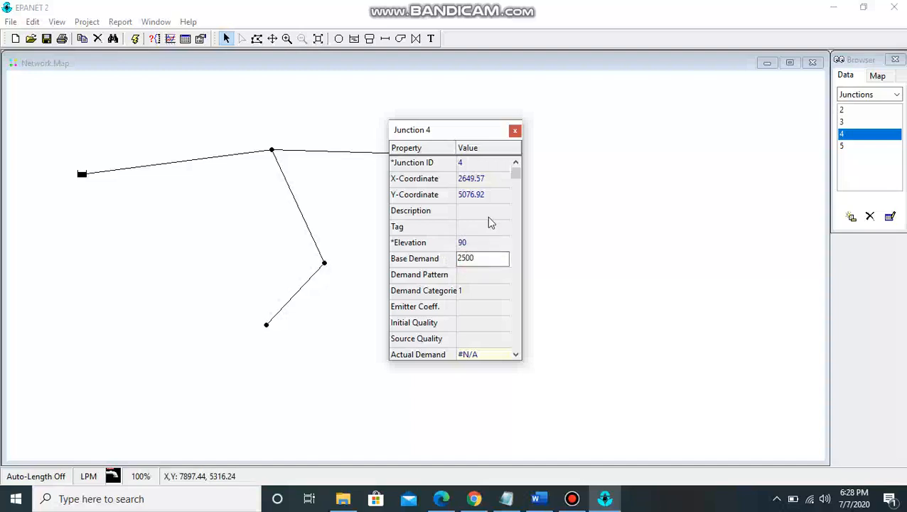
left_click(515, 130)
Step: Set junction 5's elevation to 80 and its base demand to 2600
double_click(854, 148)
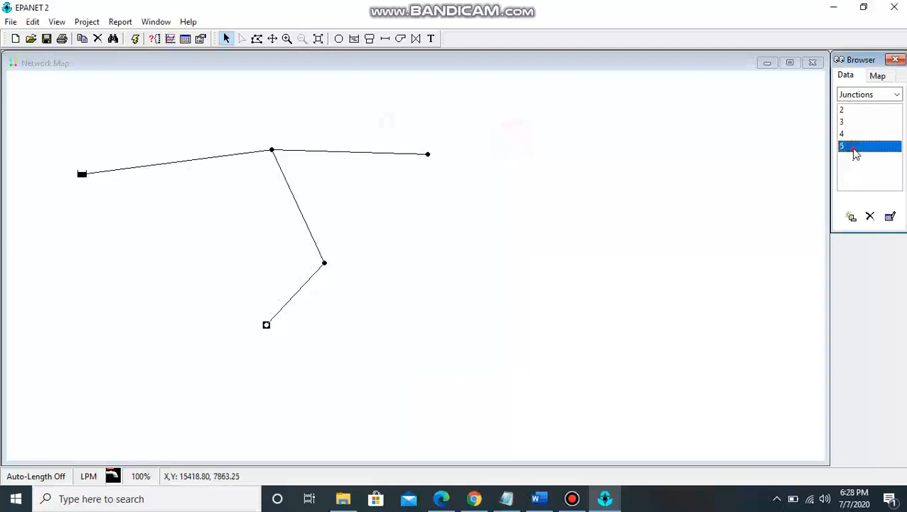
left_click(477, 241)
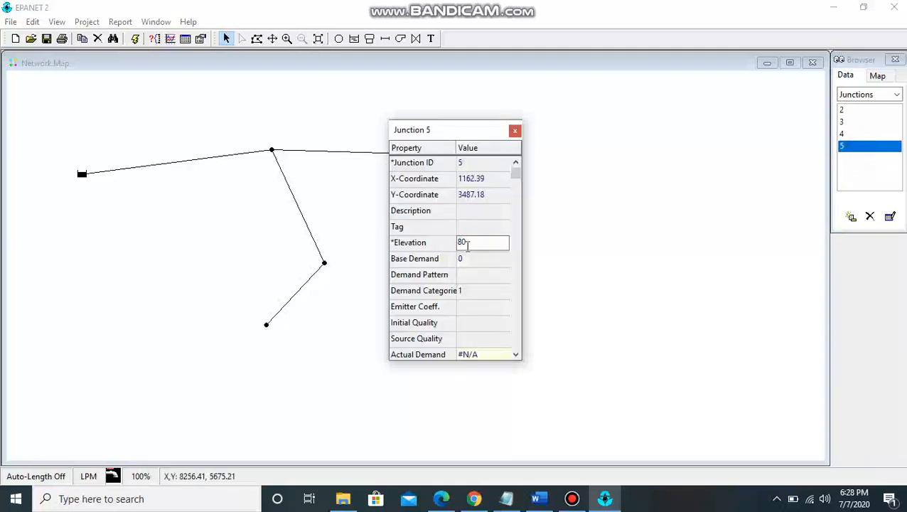
left_click(473, 259)
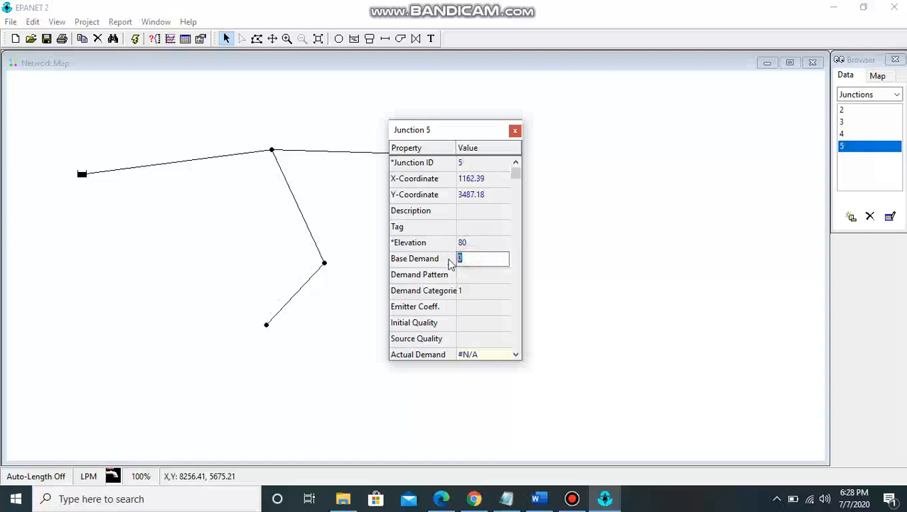
type("2600")
left_click(516, 132)
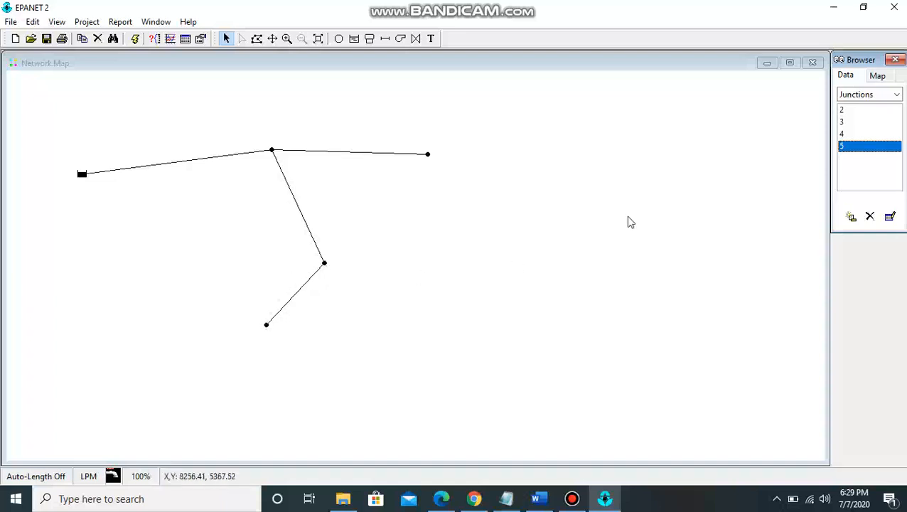
Step: Review the elevation and base demand entered for junction 2
left_click(844, 134)
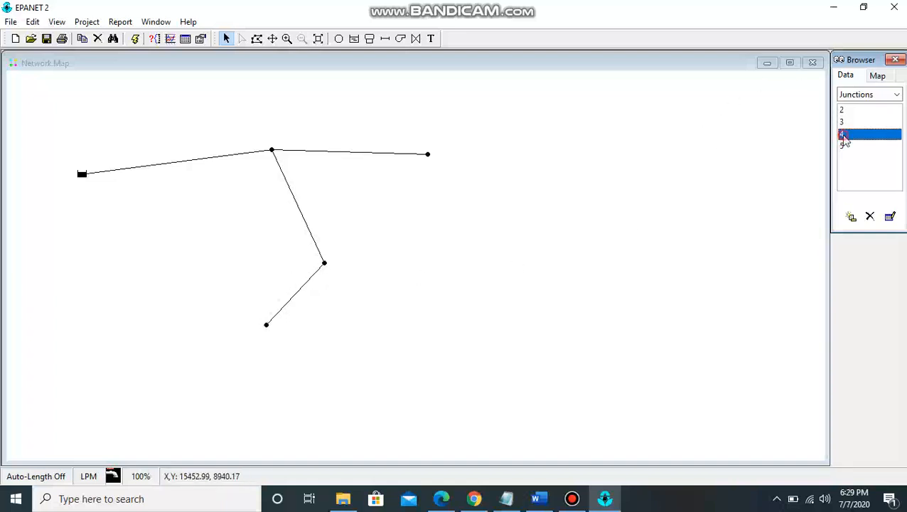
left_click(856, 111)
double_click(856, 111)
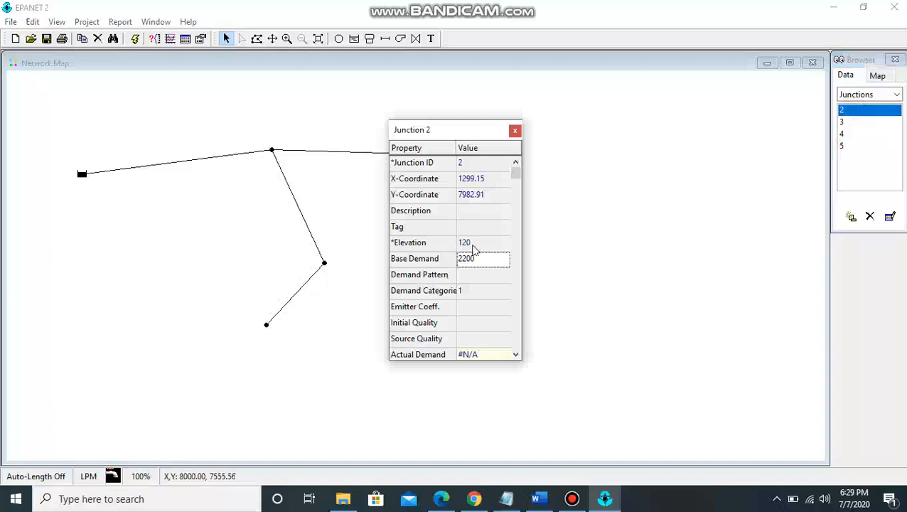
left_click(516, 131)
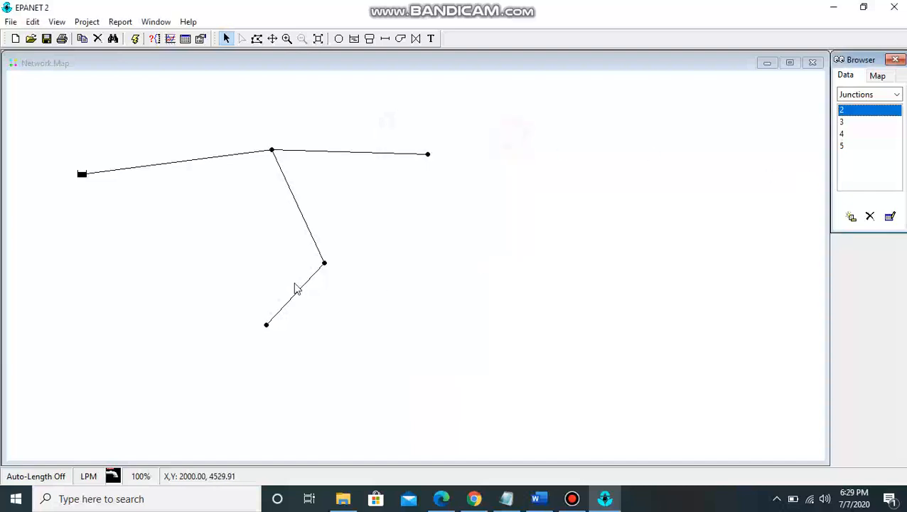
Step: Set the length of pipe 2, between the reservoir and junction 2, to 1750 and its diameter to 400
left_click(859, 101)
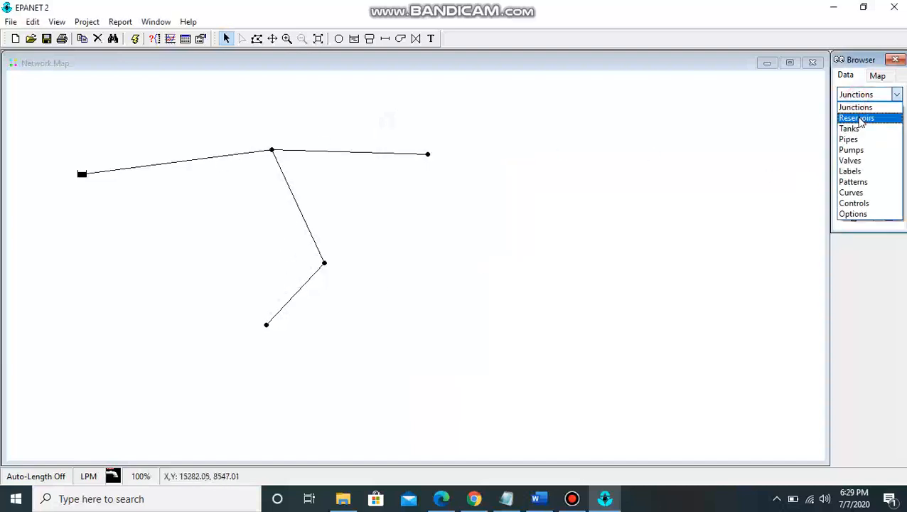
left_click(853, 138)
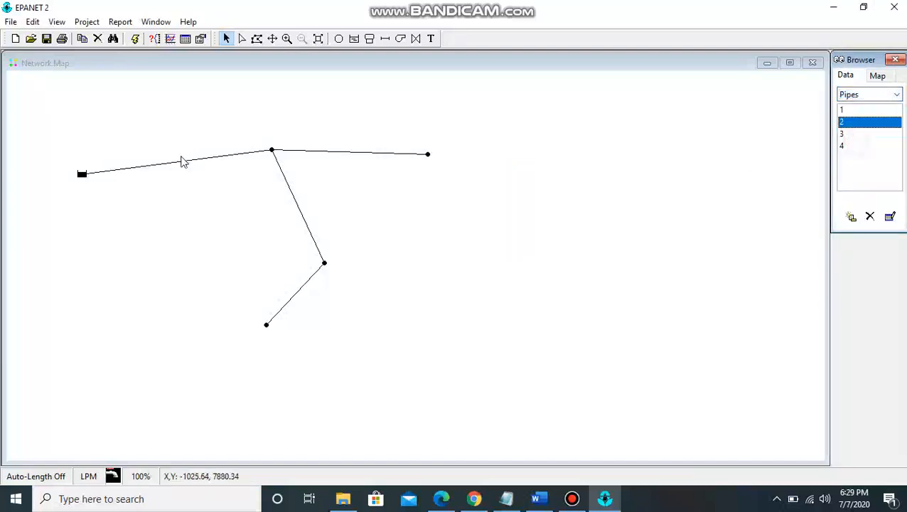
double_click(200, 167)
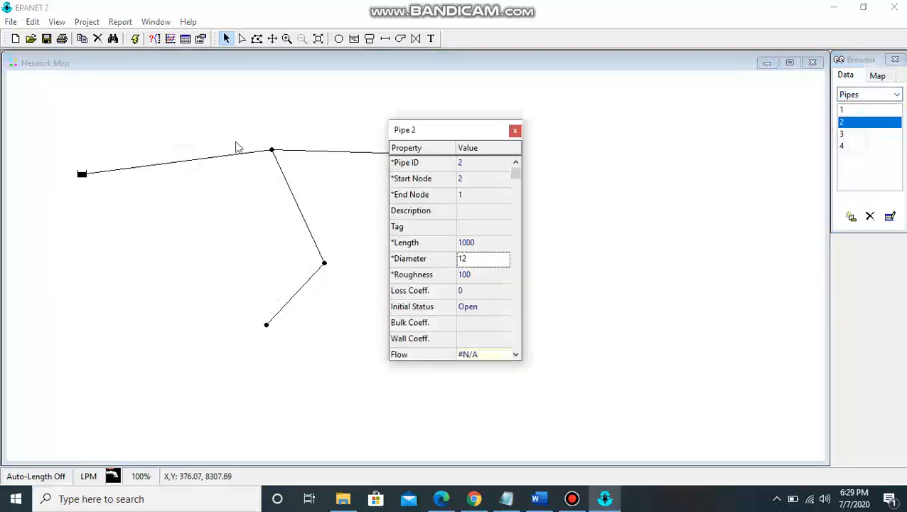
left_click(469, 242)
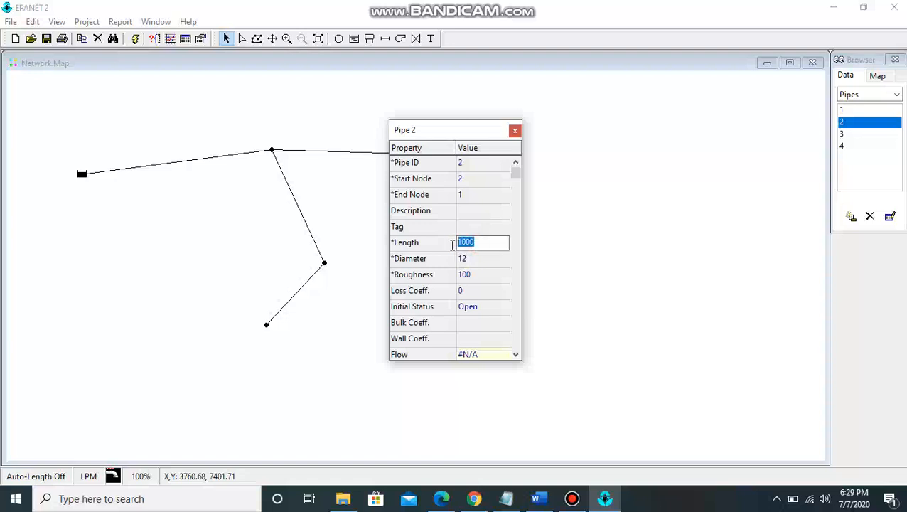
type("175")
left_click(466, 259)
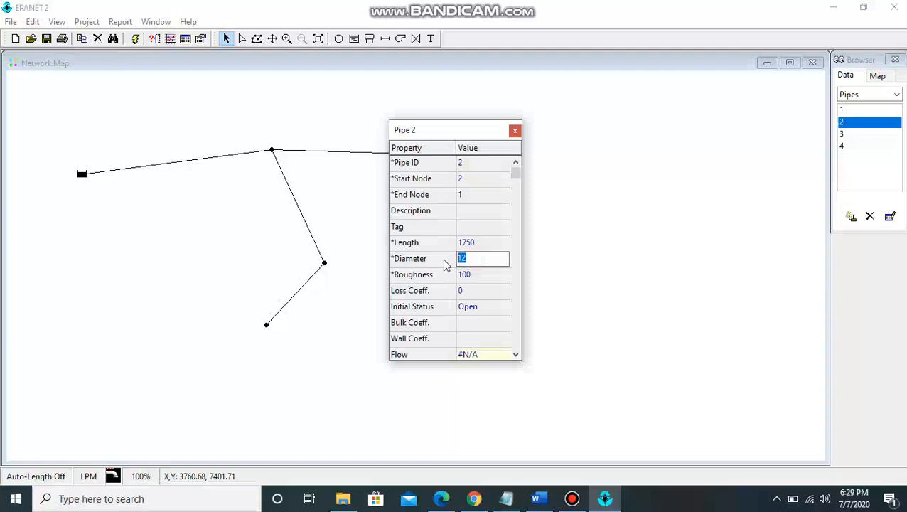
type("400")
left_click(515, 130)
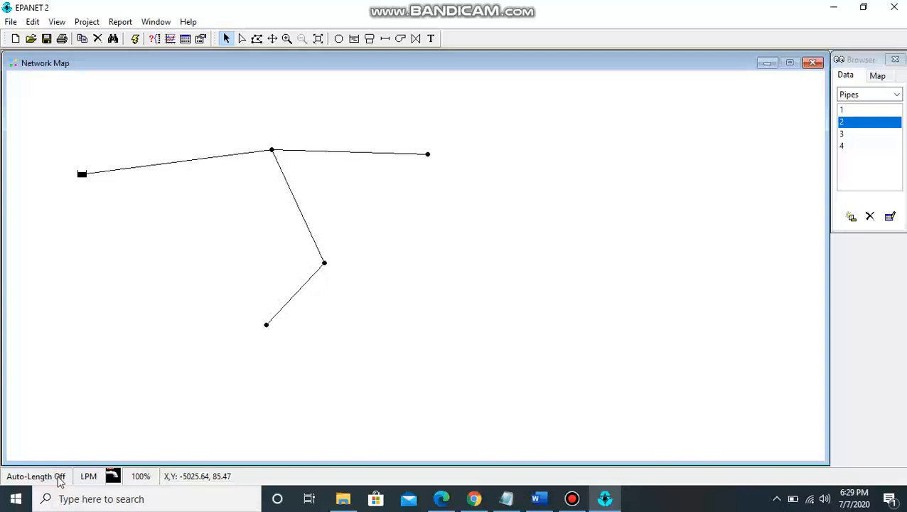
double_click(139, 171)
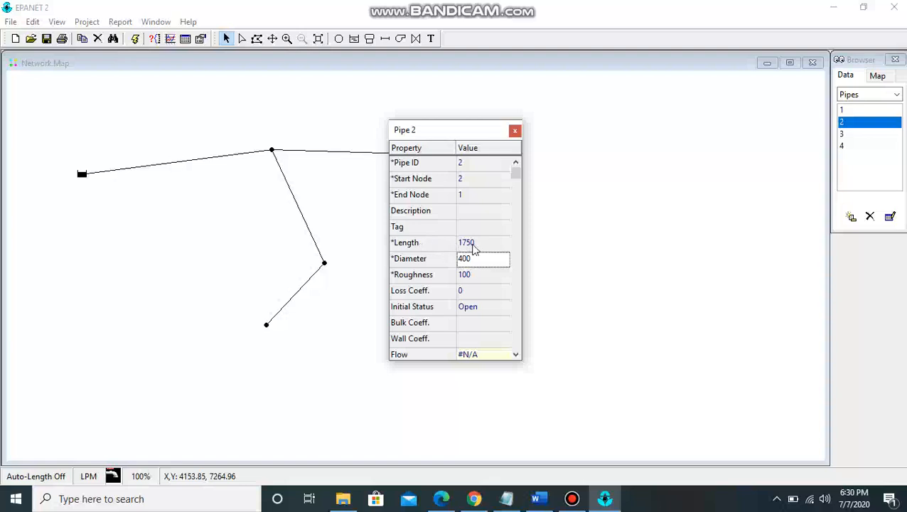
left_click(517, 131)
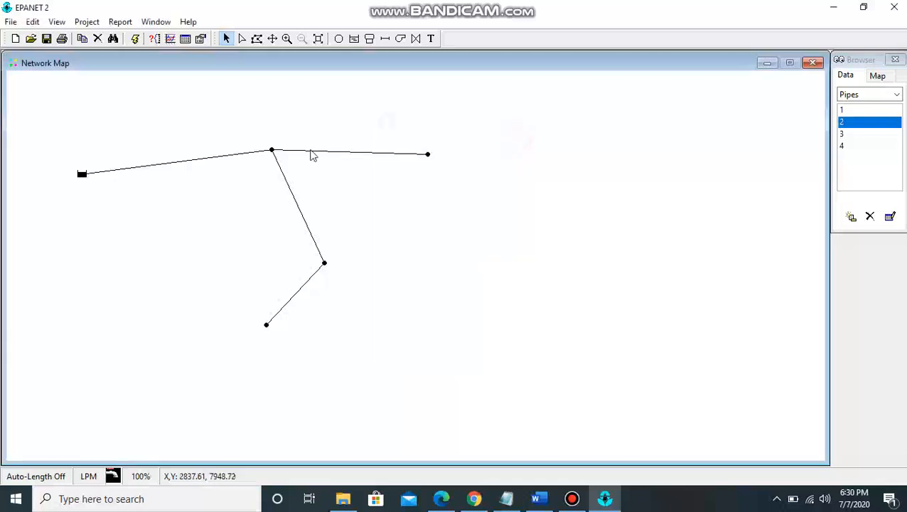
Step: Set the diameter of pipe 1, between junctions 2 and 3, to 300
double_click(318, 155)
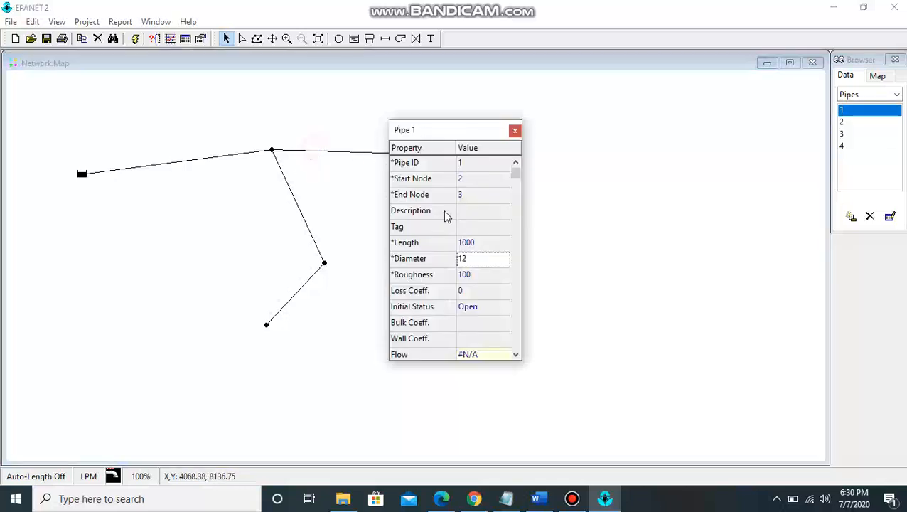
left_click(474, 243)
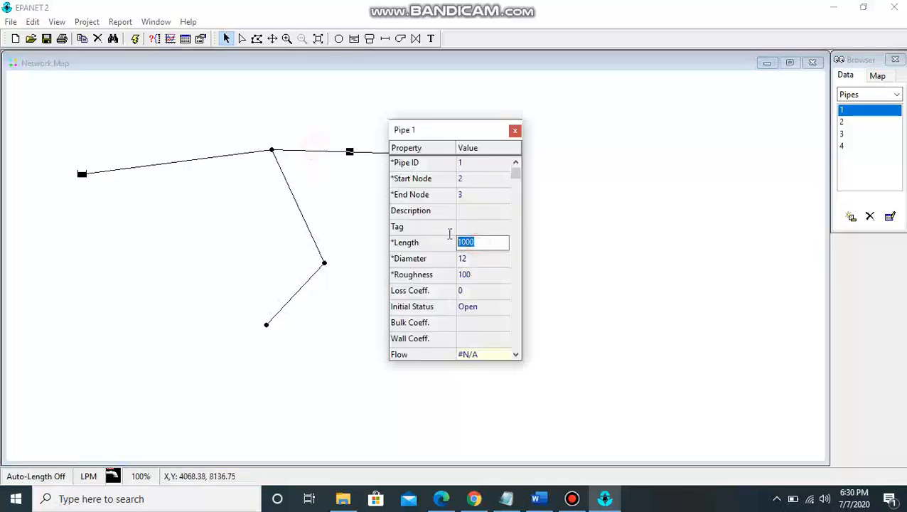
type("875")
key("Escape")
left_click(475, 261)
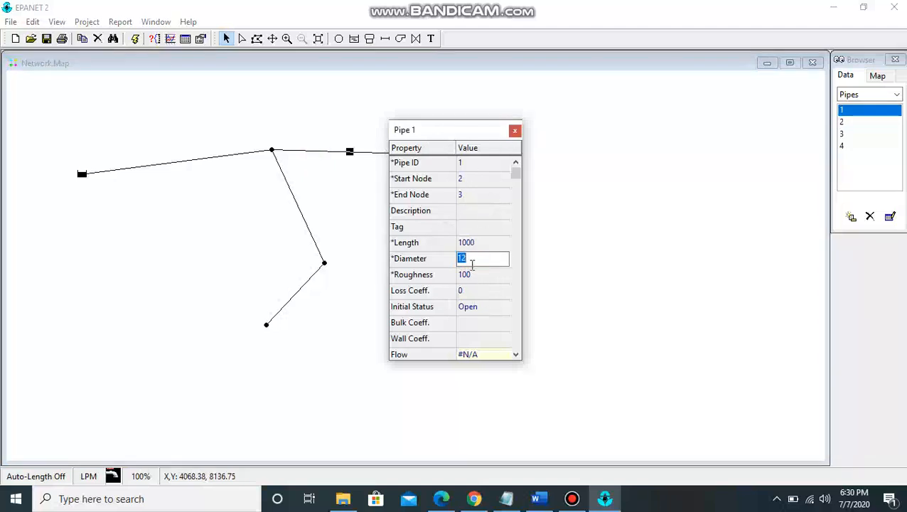
type("300")
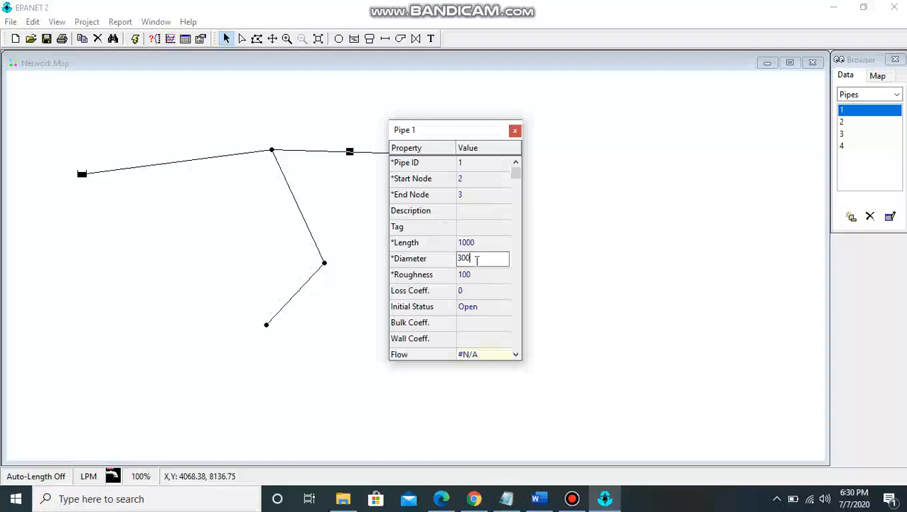
left_click(515, 130)
Step: Review the length, diameter and roughness of pipe 2 and pipe 1
left_click(211, 161)
double_click(211, 161)
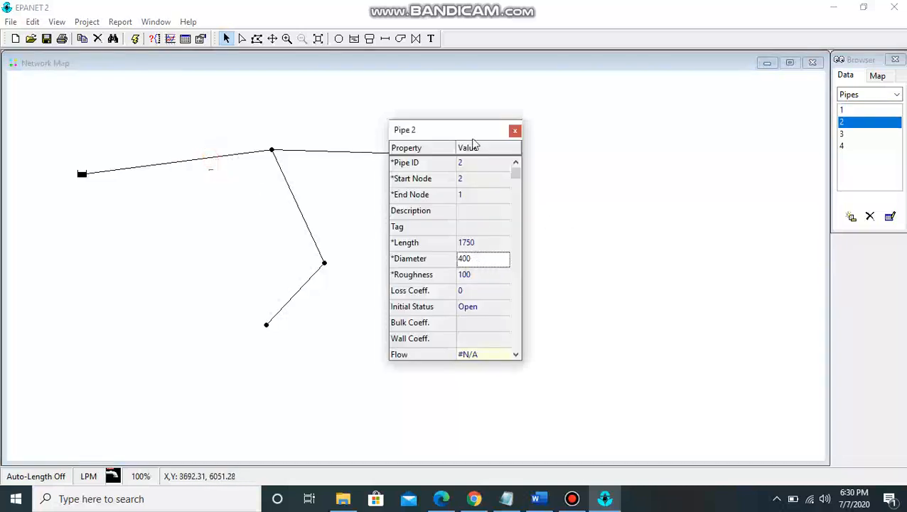
left_click(515, 130)
double_click(359, 153)
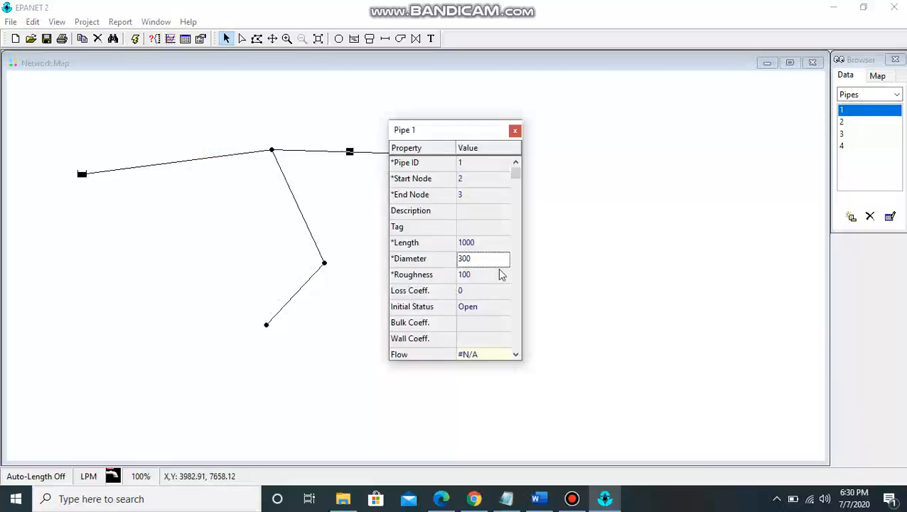
left_click(515, 132)
Step: Examine the headloss formula choices in the project's default hydraulic options and recheck pipe 1's properties
left_click(88, 22)
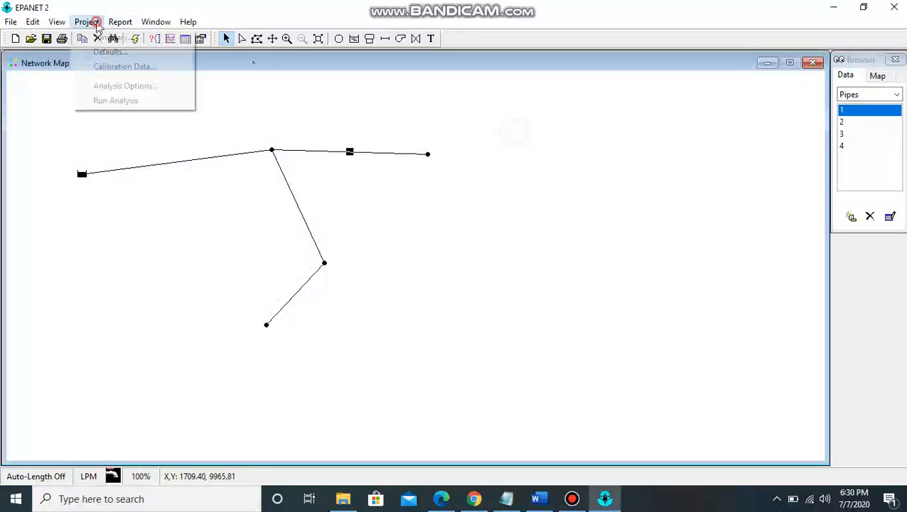
left_click(110, 52)
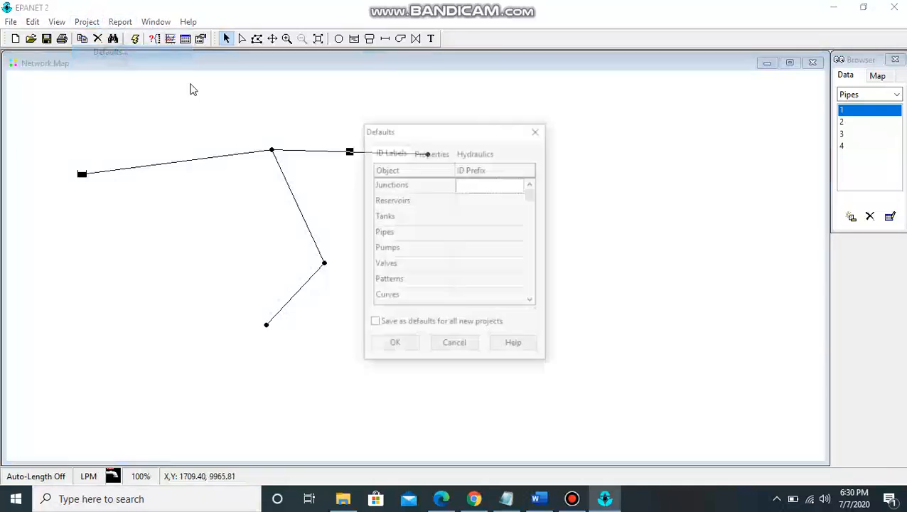
left_click(471, 153)
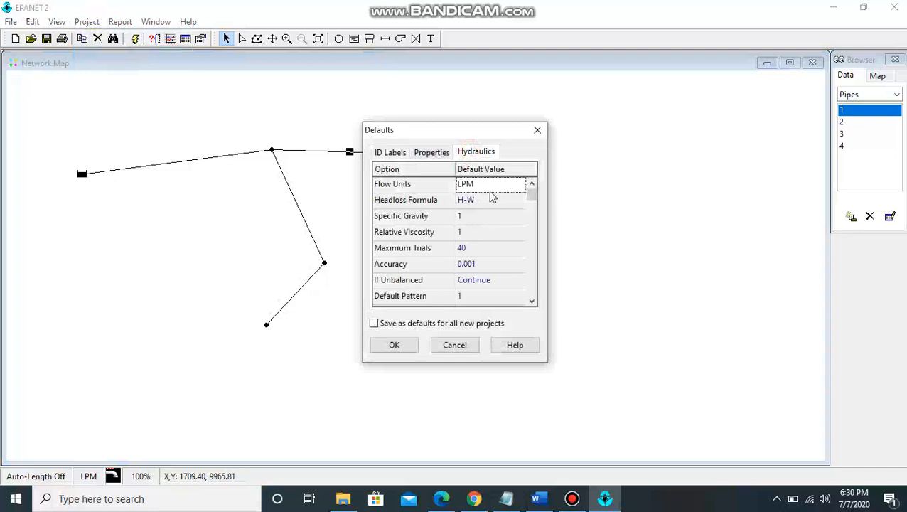
left_click(517, 202)
left_click(520, 200)
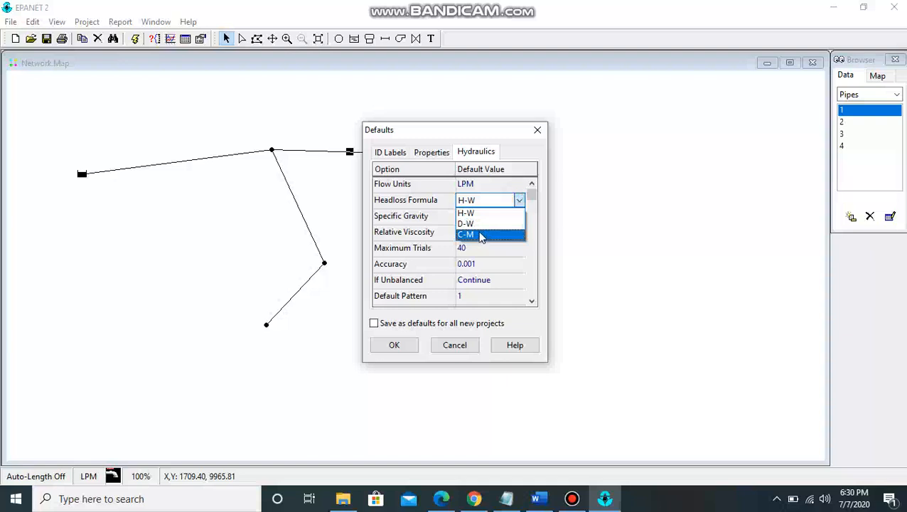
left_click(540, 132)
left_click(539, 131)
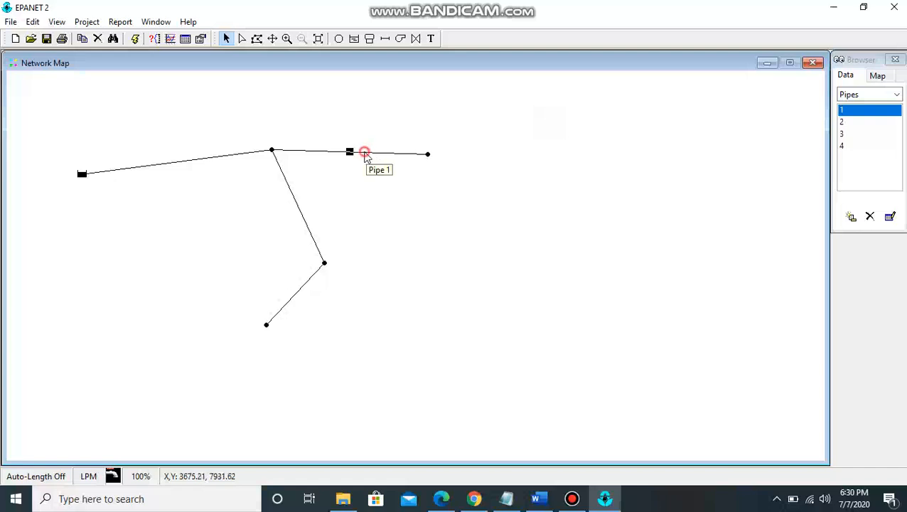
double_click(364, 155)
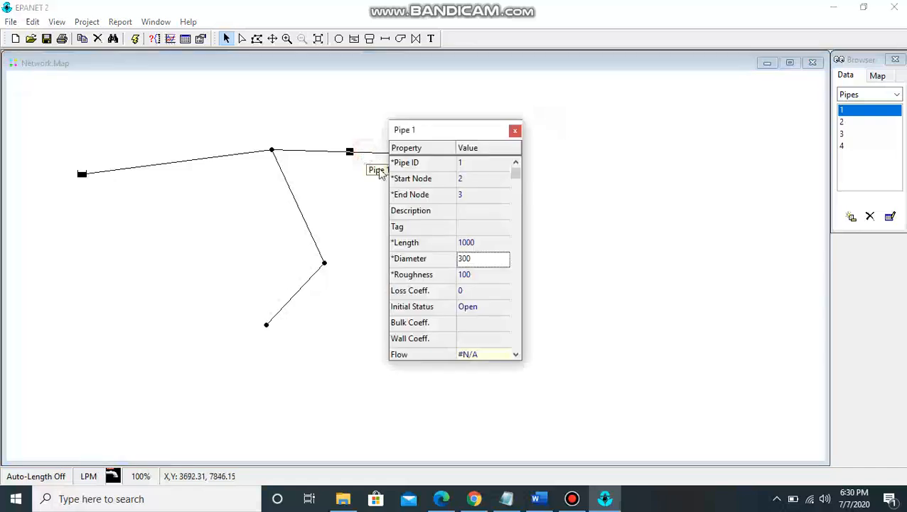
left_click(514, 131)
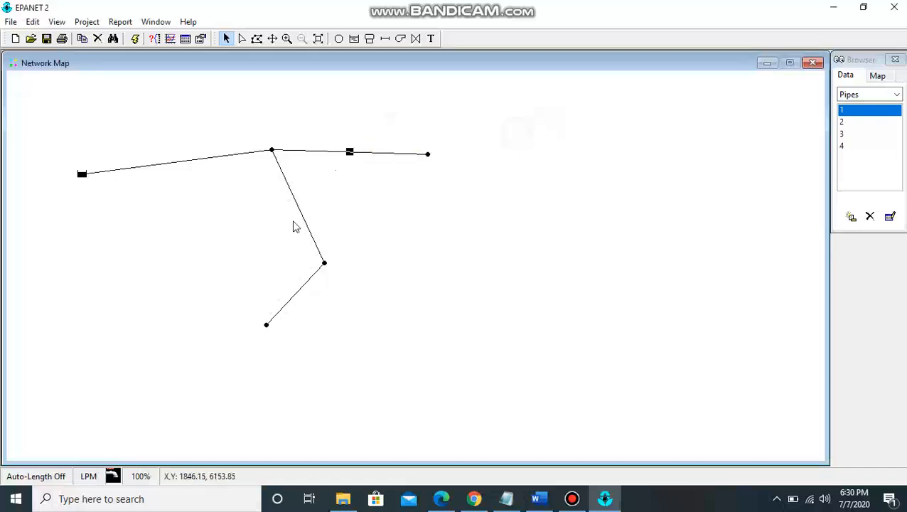
Step: Set the length of pipe 3, between junctions 2 and 4, to 1050 and its diameter to 300
double_click(298, 213)
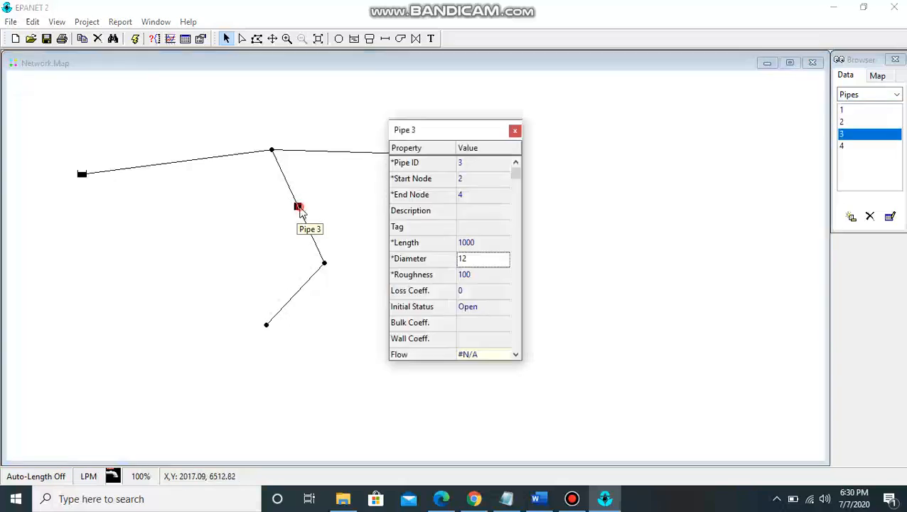
left_click(488, 244)
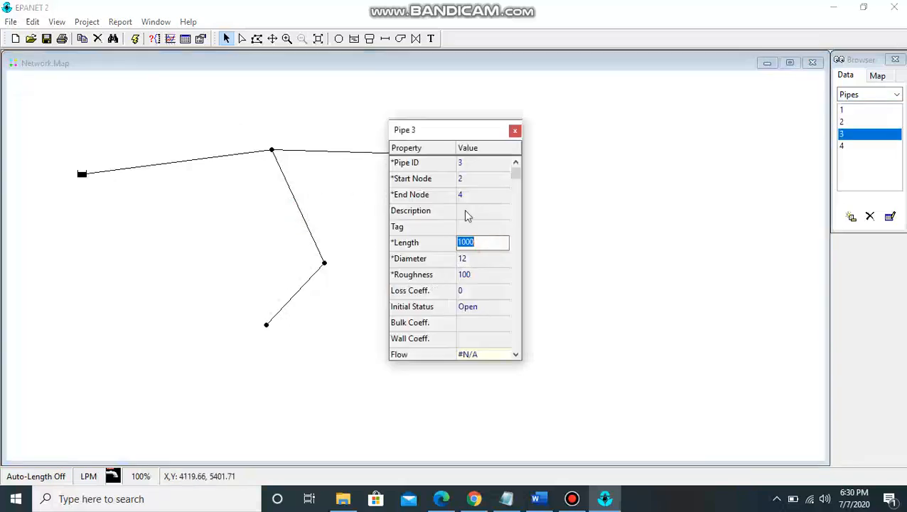
type("450")
type("1")
left_click(473, 259)
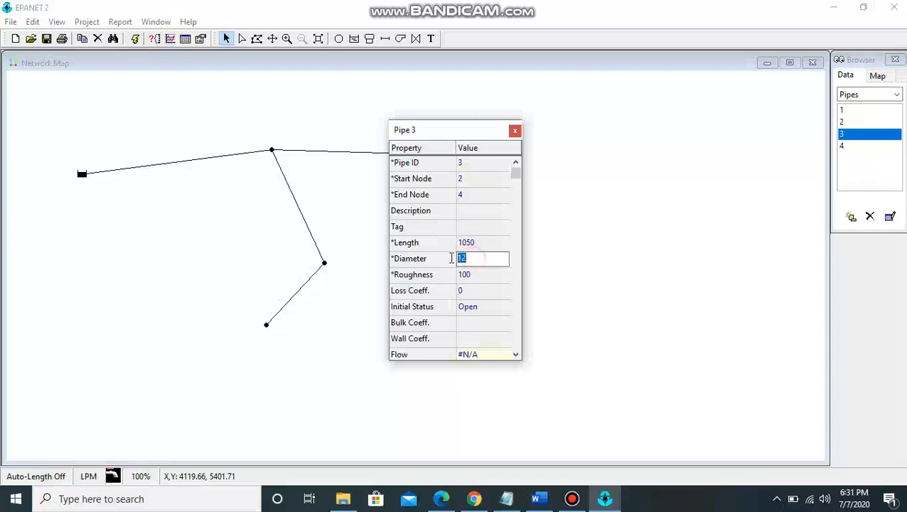
type("300")
left_click(515, 132)
left_click(572, 498)
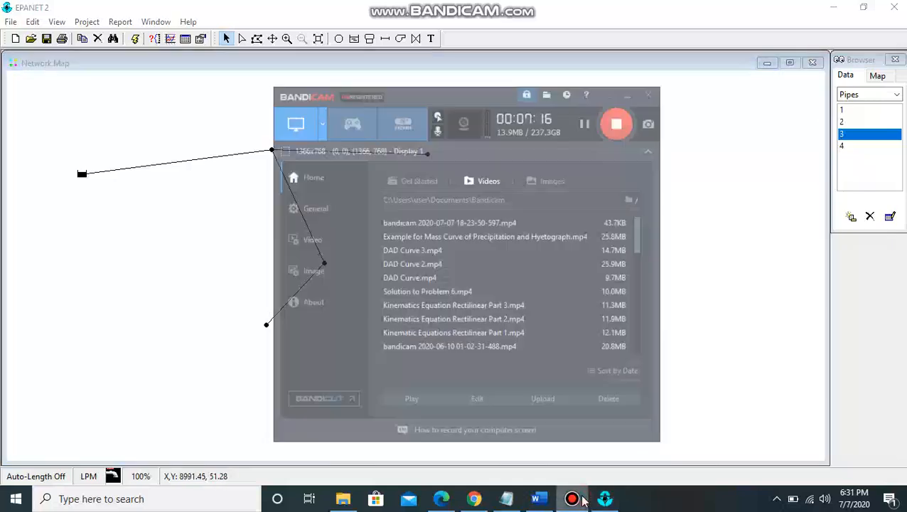
left_click(580, 499)
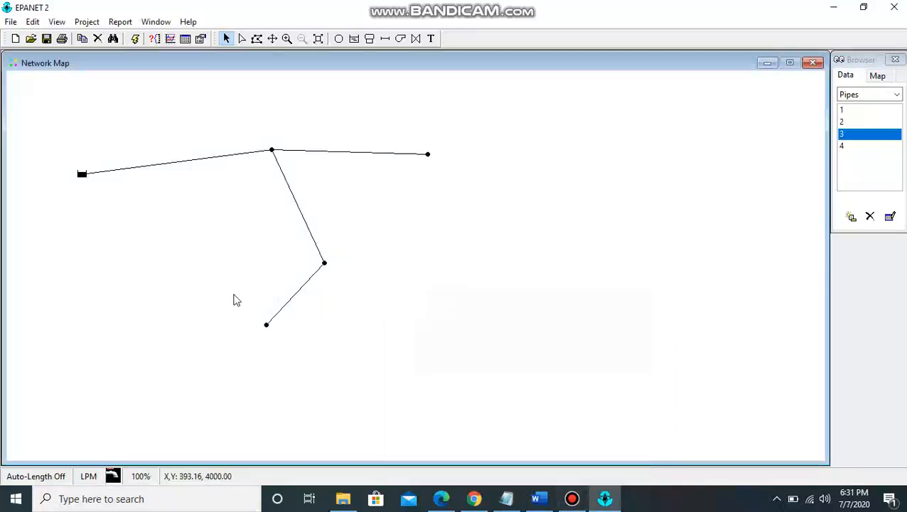
Step: Set the length of pipe 4, between junctions 4 and 5, to 550 and change its diameter, after checking pipe 2's properties
double_click(183, 162)
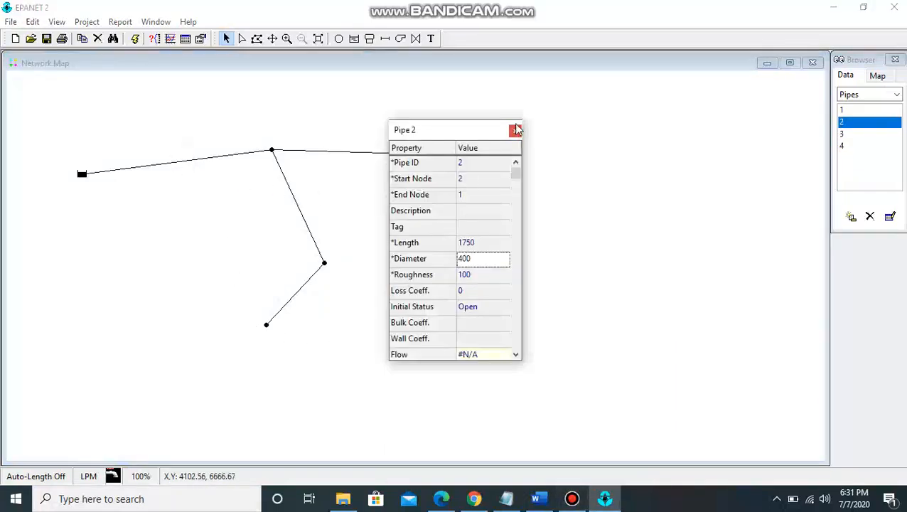
left_click(515, 131)
double_click(304, 283)
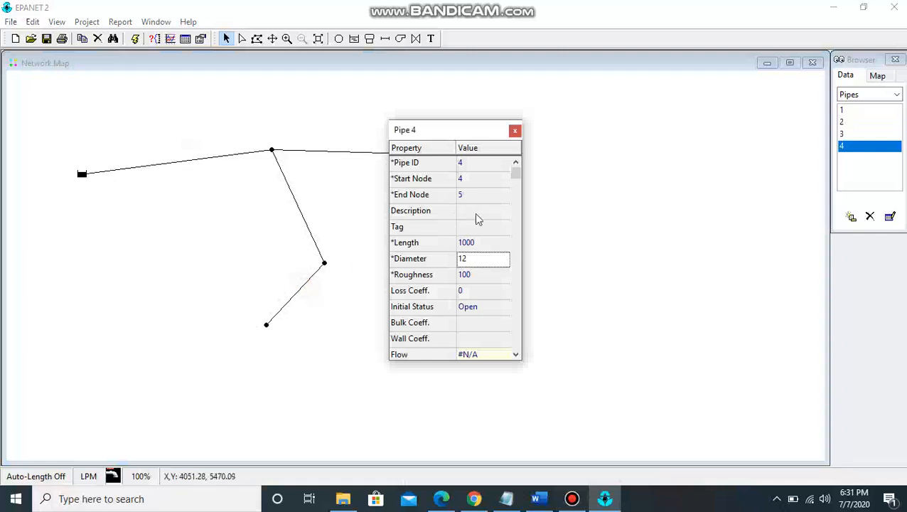
left_click(484, 243)
type("550")
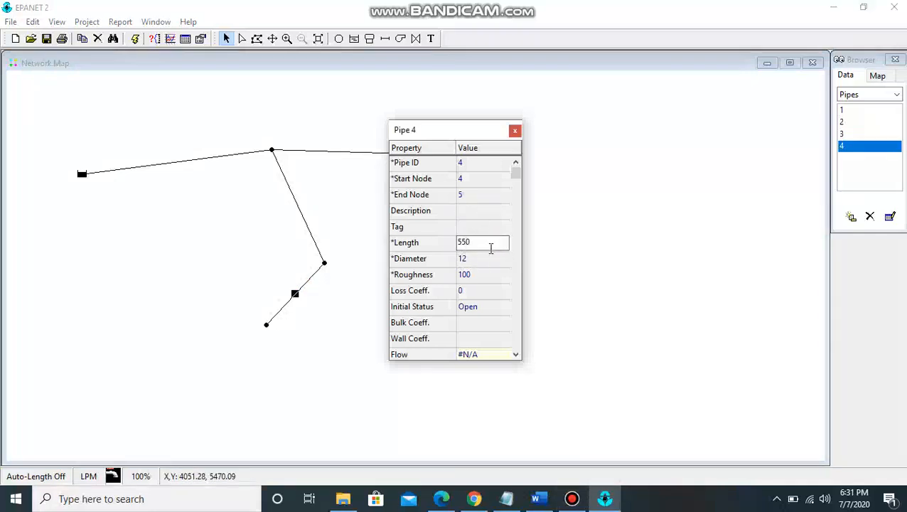
left_click(483, 257)
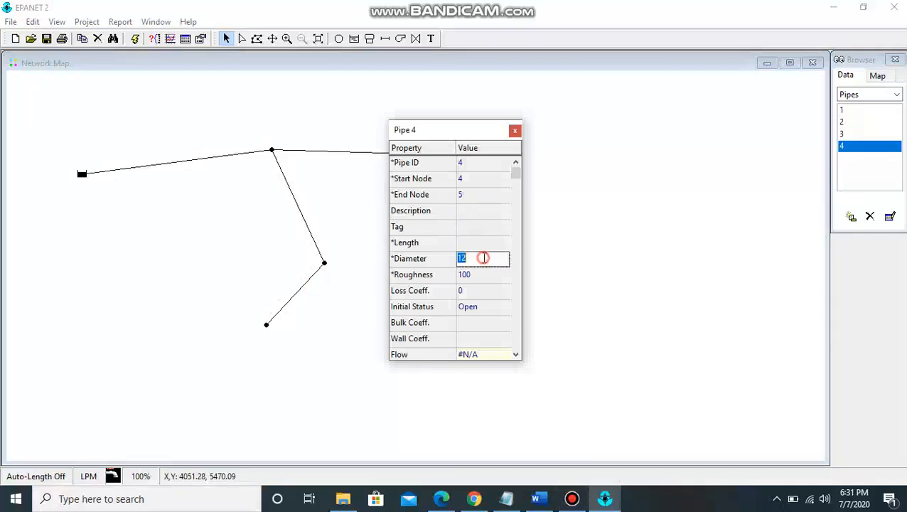
type("2")
left_click(514, 132)
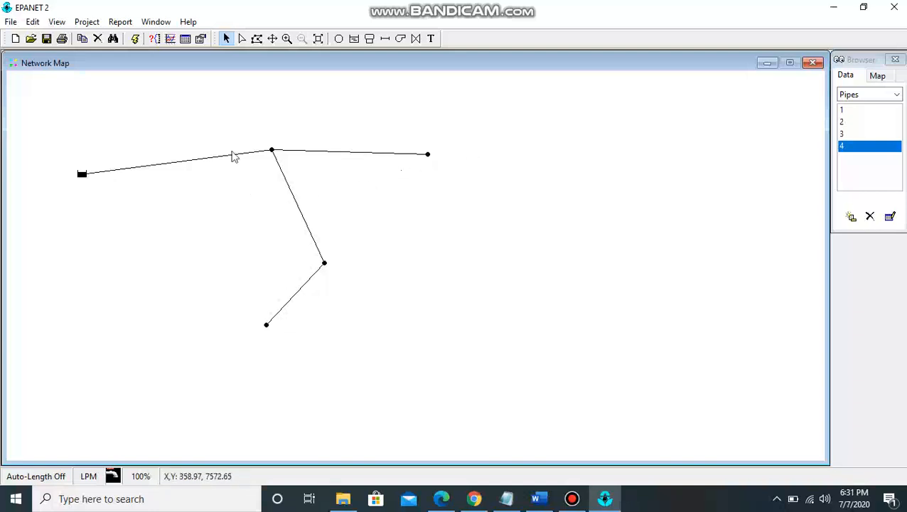
Step: Run the network analysis and create a Network Nodes table with the Elevation and Base Demand columns added
left_click(137, 40)
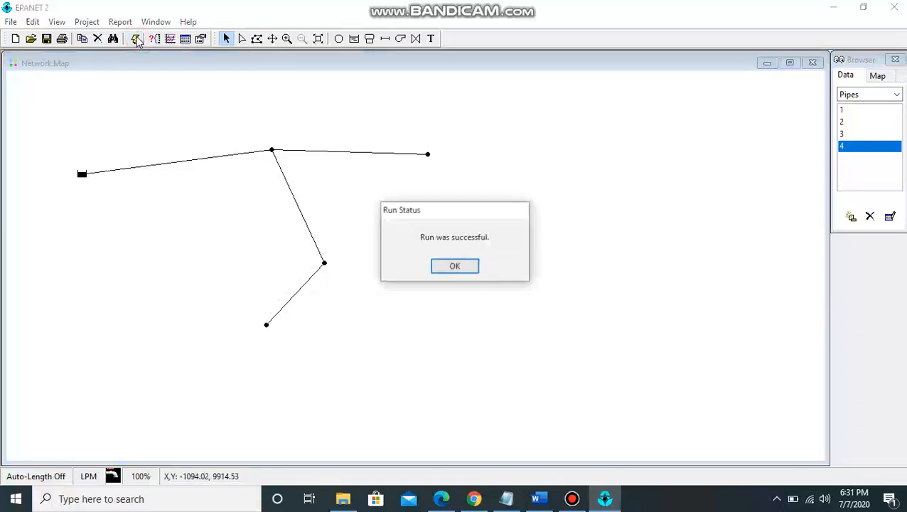
left_click(453, 269)
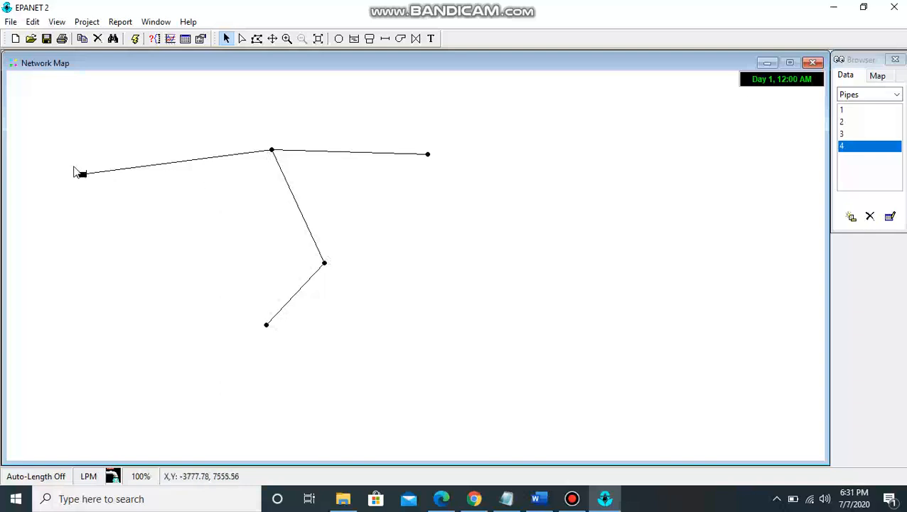
left_click(186, 40)
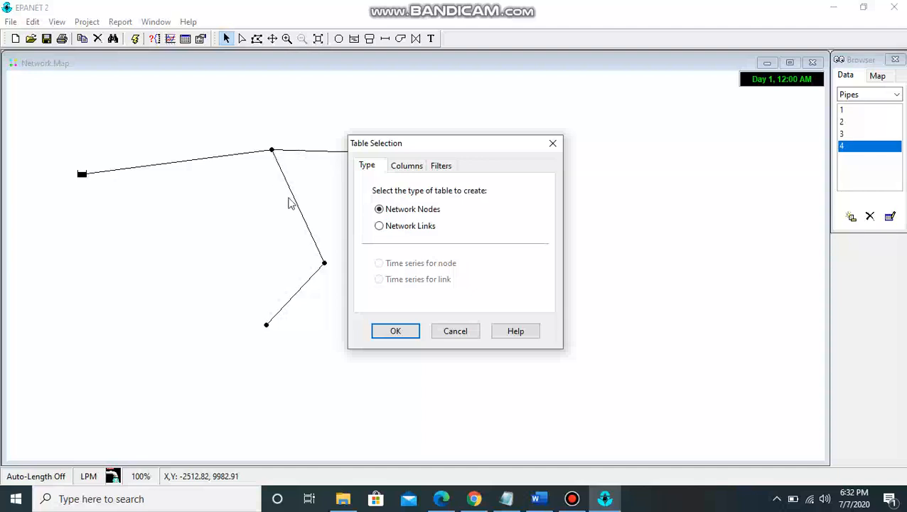
left_click(444, 166)
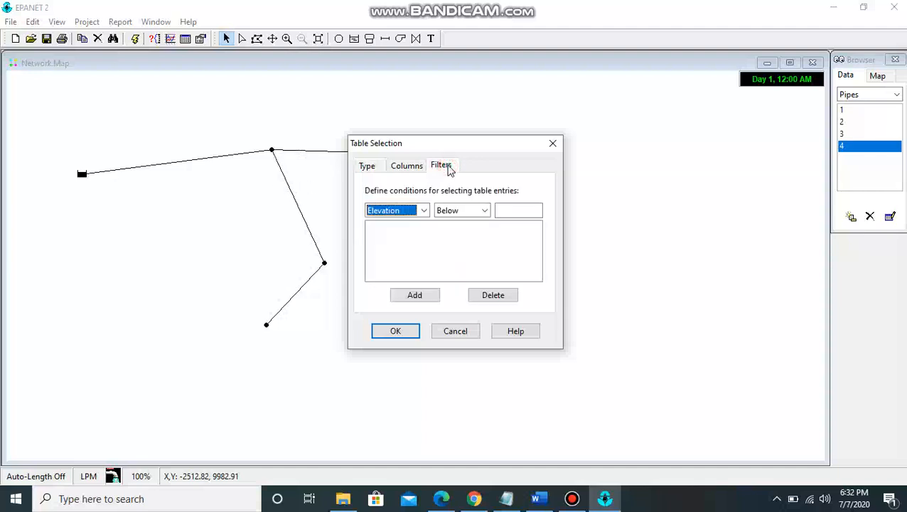
left_click(416, 165)
left_click(415, 219)
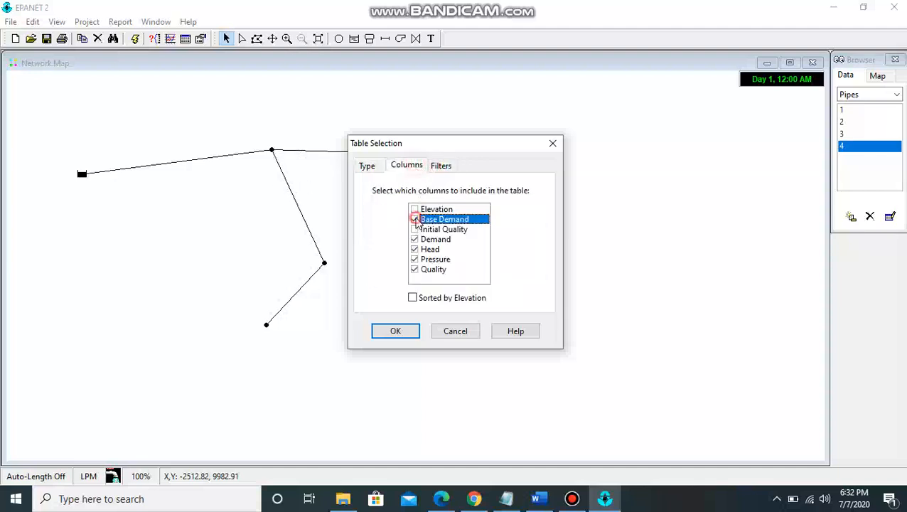
left_click(414, 209)
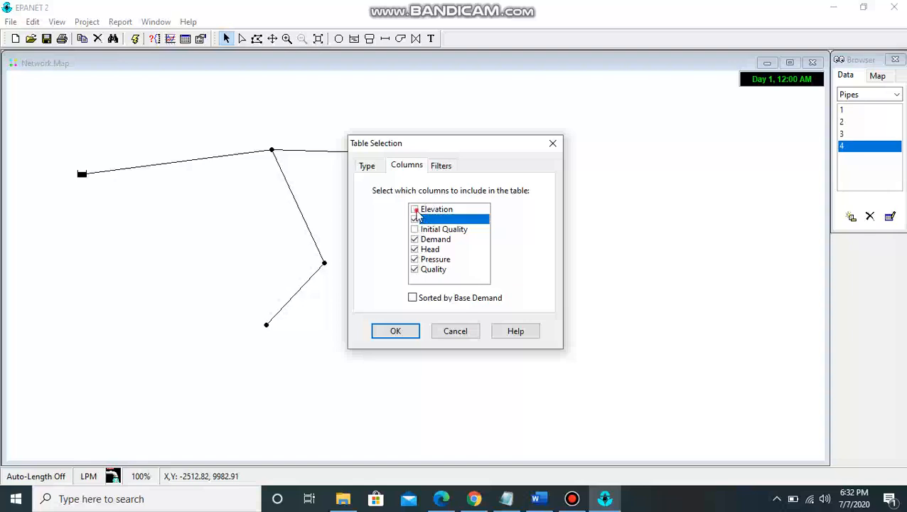
left_click(396, 333)
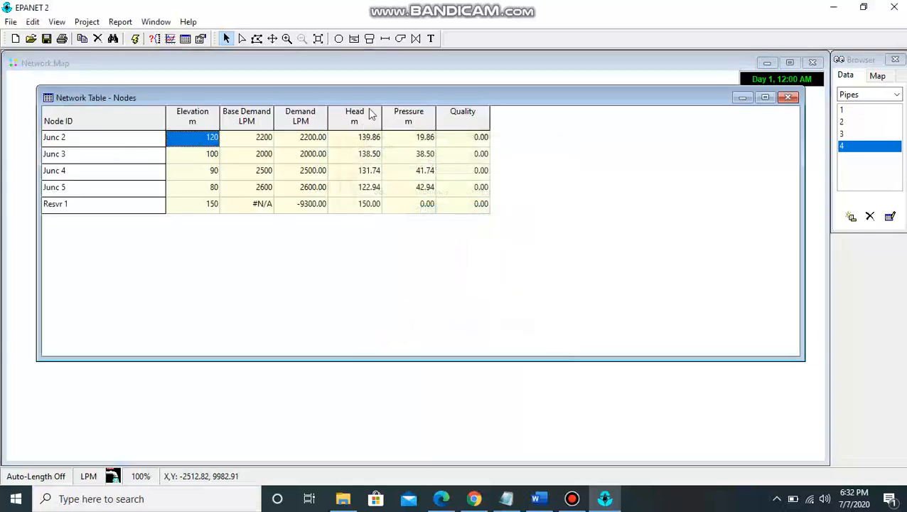
Step: Examine the base demand at junction 2 and compare the pressures at junctions 2 to 5 in the nodes table
left_click_drag(432, 101, 458, 228)
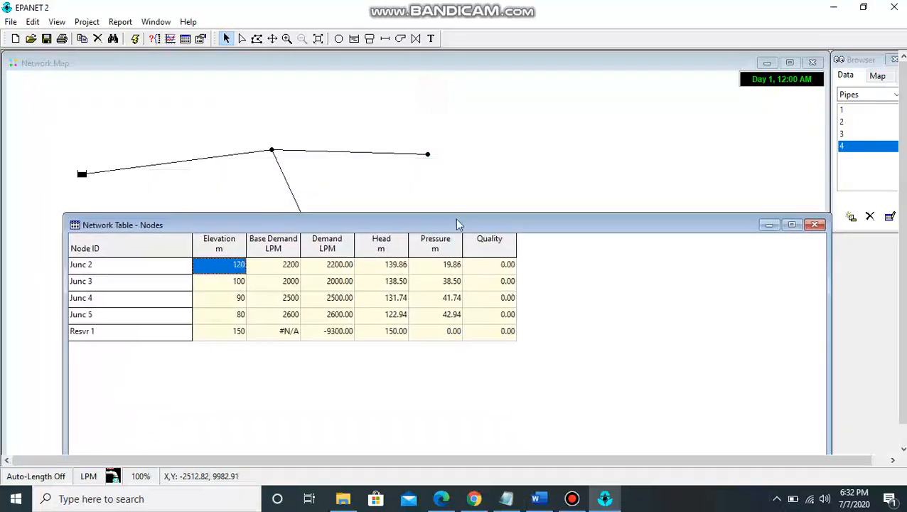
left_click(290, 267)
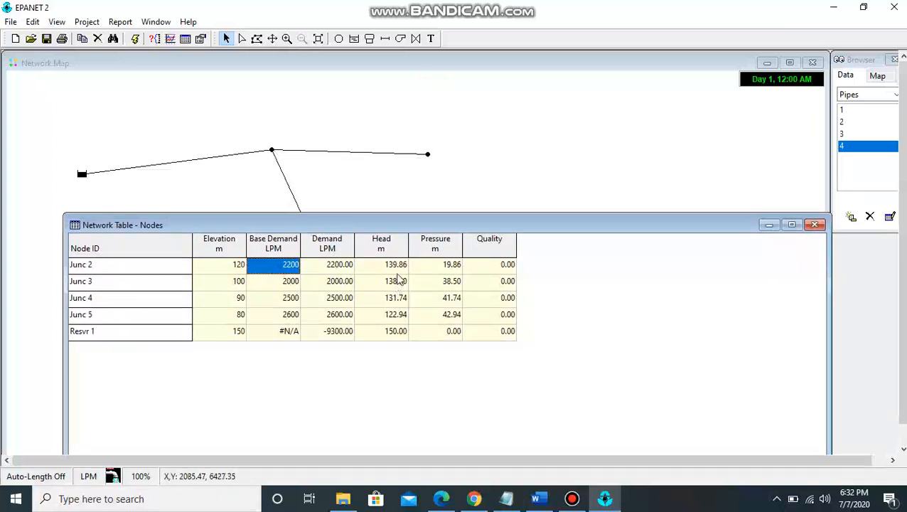
left_click(444, 270)
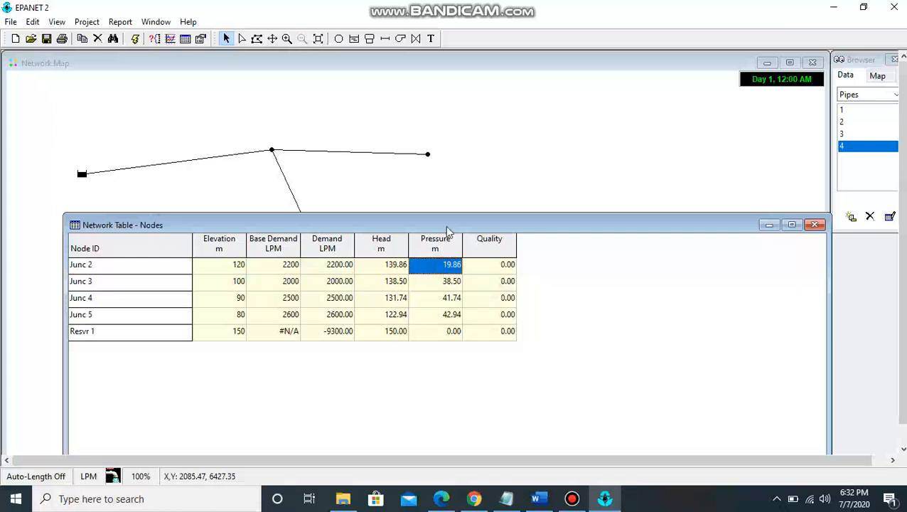
left_click(455, 284)
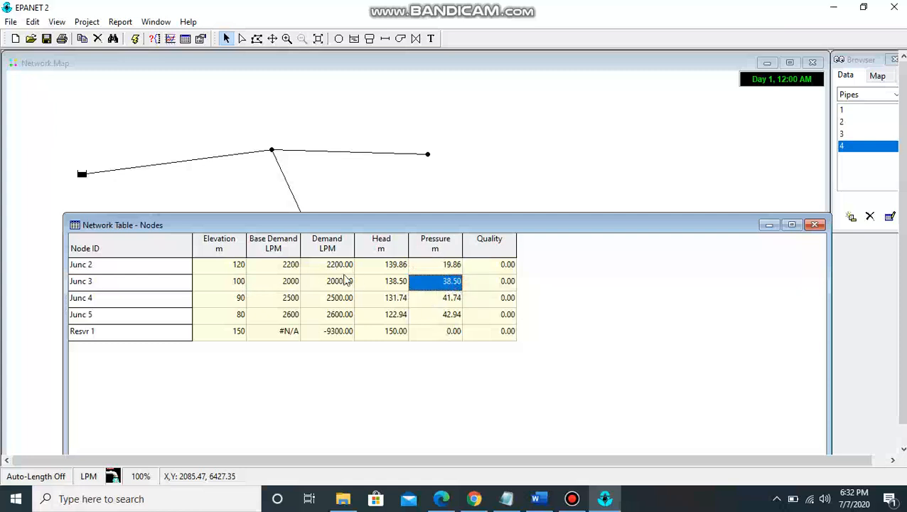
left_click(427, 299)
left_click(435, 320)
left_click(449, 299)
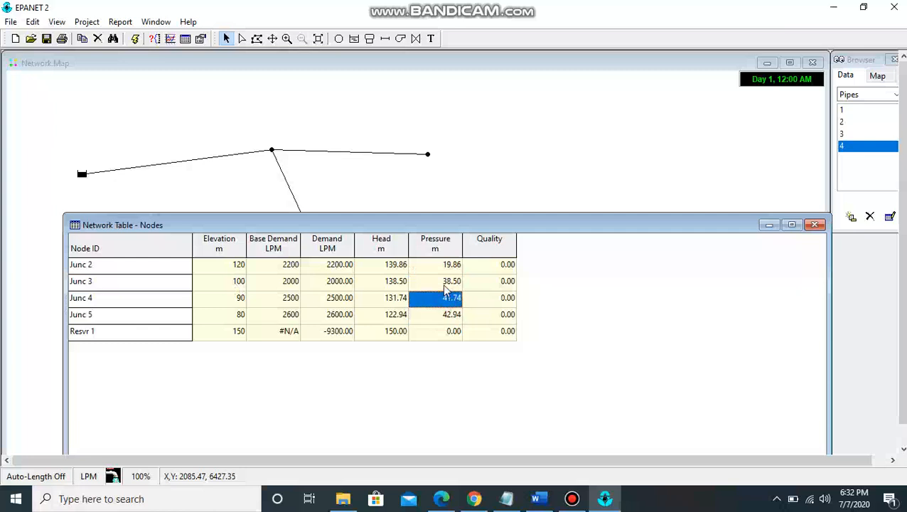
left_click(446, 286)
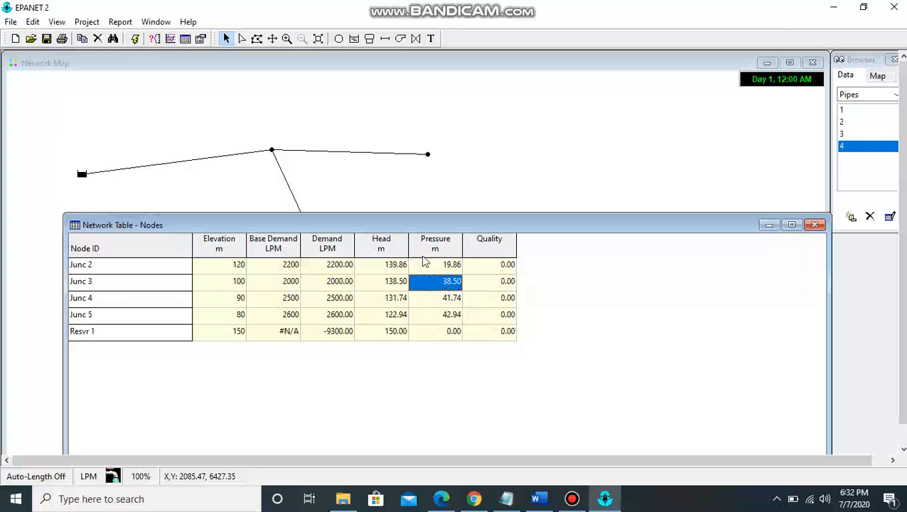
left_click(429, 266)
left_click(430, 282)
left_click(437, 299)
left_click(438, 314)
left_click(441, 303)
left_click(439, 286)
left_click(441, 314)
left_click(441, 299)
left_click(443, 284)
left_click(447, 299)
left_click(445, 315)
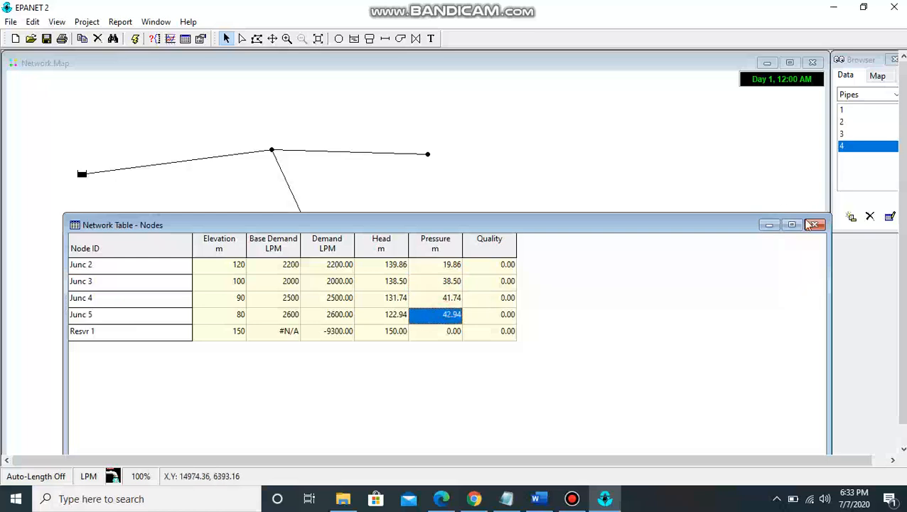